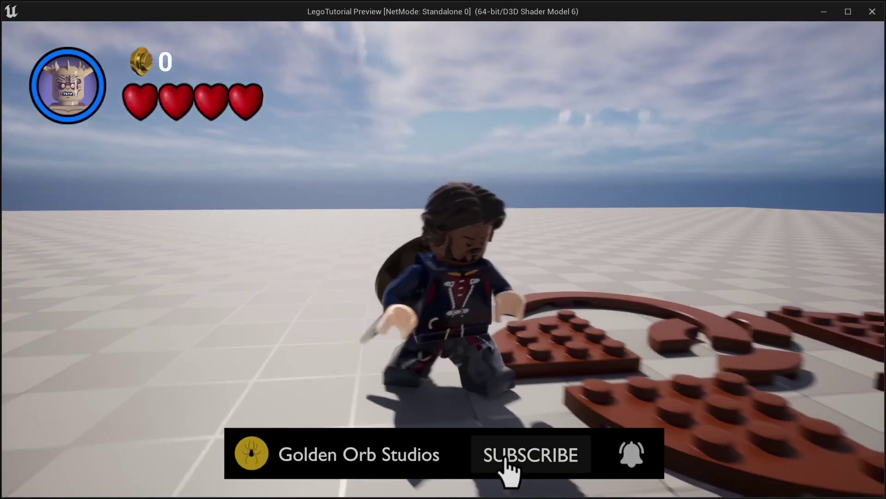
Walk the minifigure to the scattered brick pieces and trigger their assembly in the Unreal game preview
key(w)
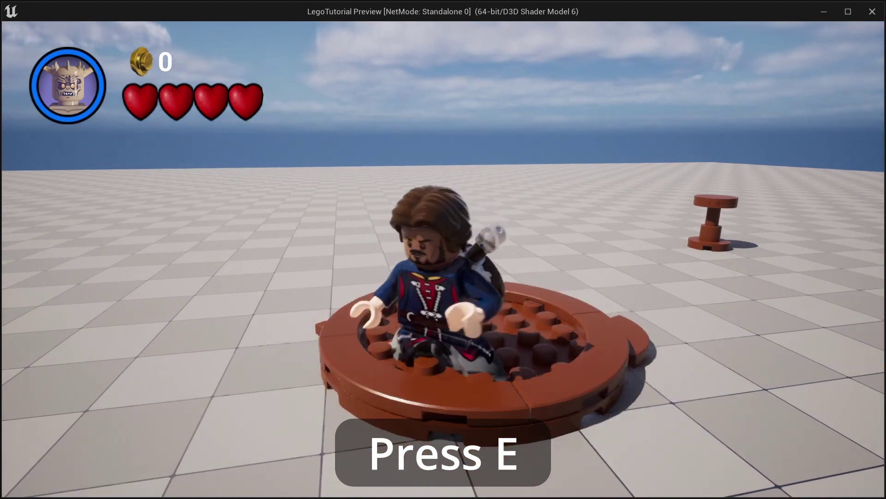
key(e)
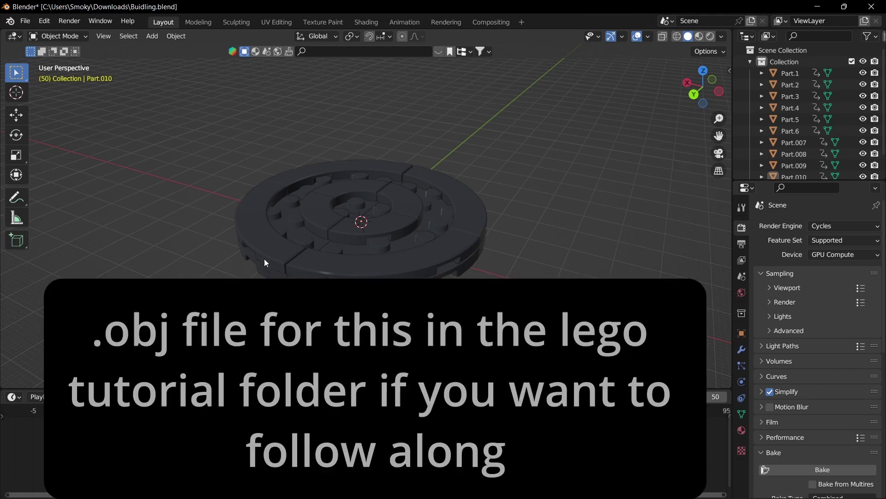
Switch to Blender and trial-move segments of the assembled disc to check that they are separate objects
middle_drag(264, 258, 345, 240)
scroll(373, 234, up, 8)
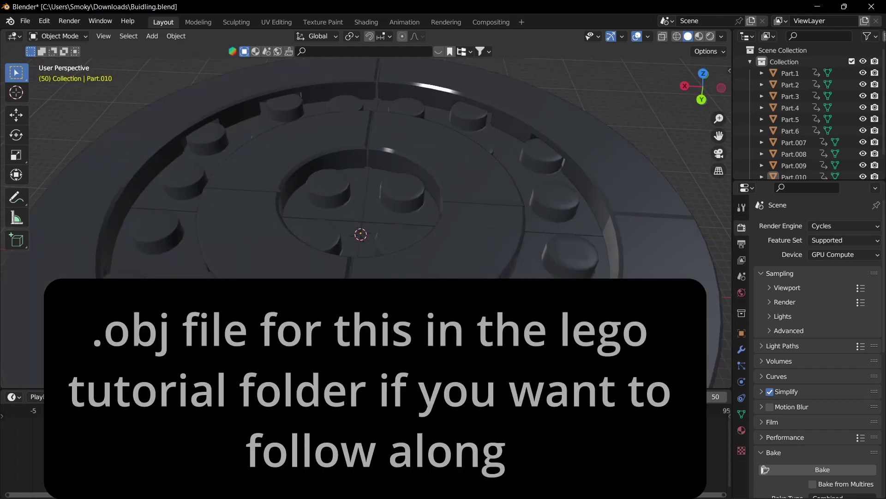
shift+middle_drag(290, 336, 299, 278)
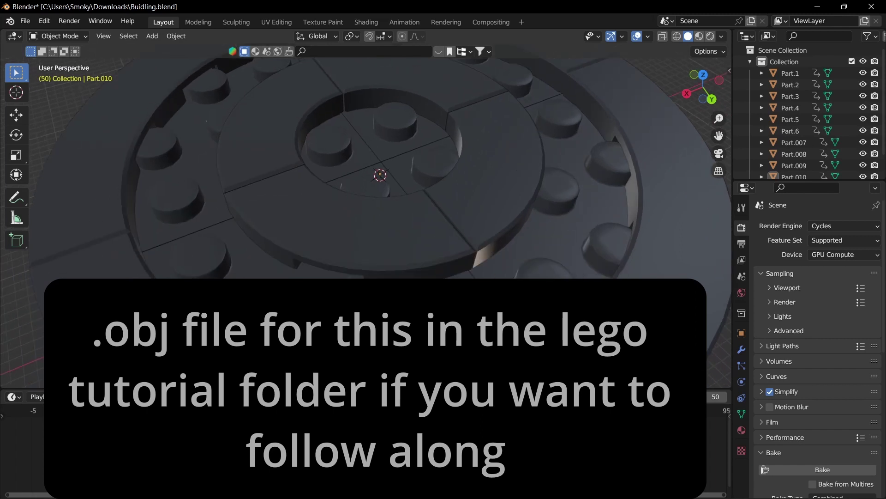
middle_drag(554, 308, 398, 277)
scroll(397, 277, down, 3)
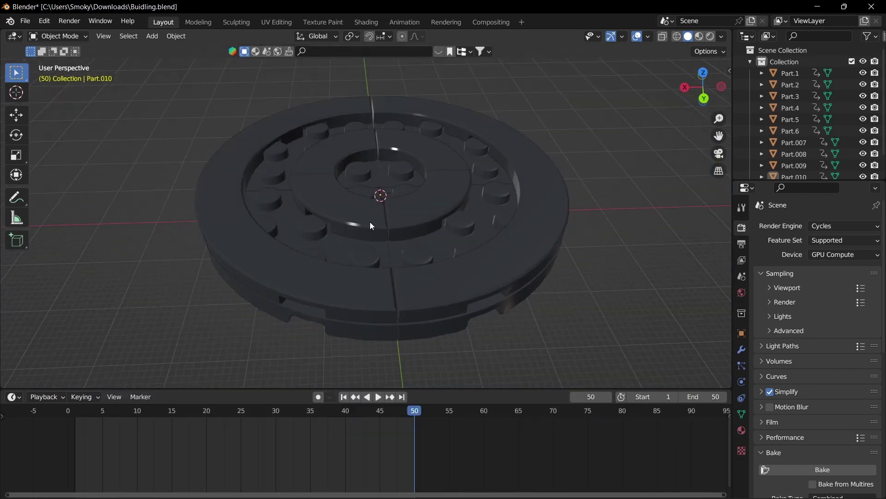
click(368, 218)
key(g)
right_click(368, 206)
key(g)
click(471, 194)
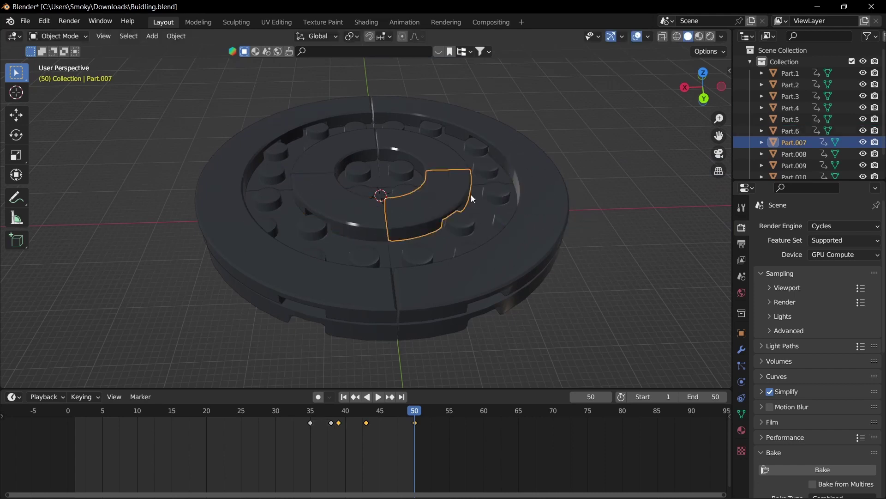
click(441, 242)
key(g)
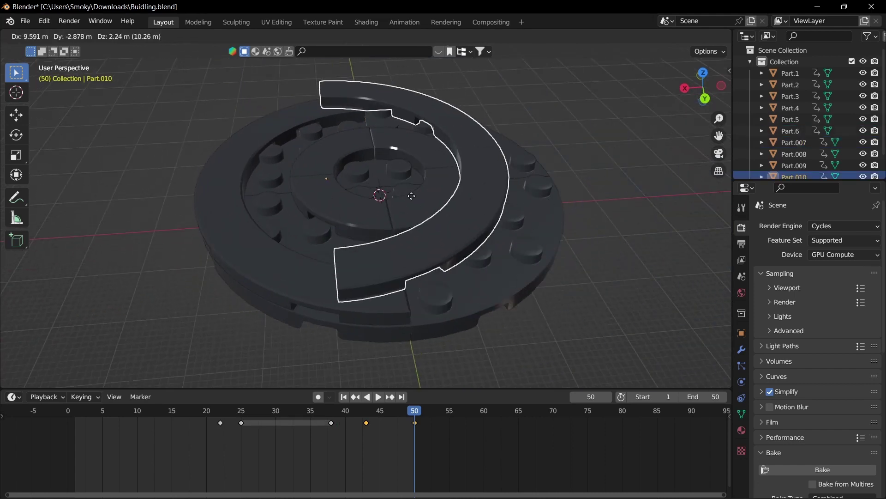
click(429, 191)
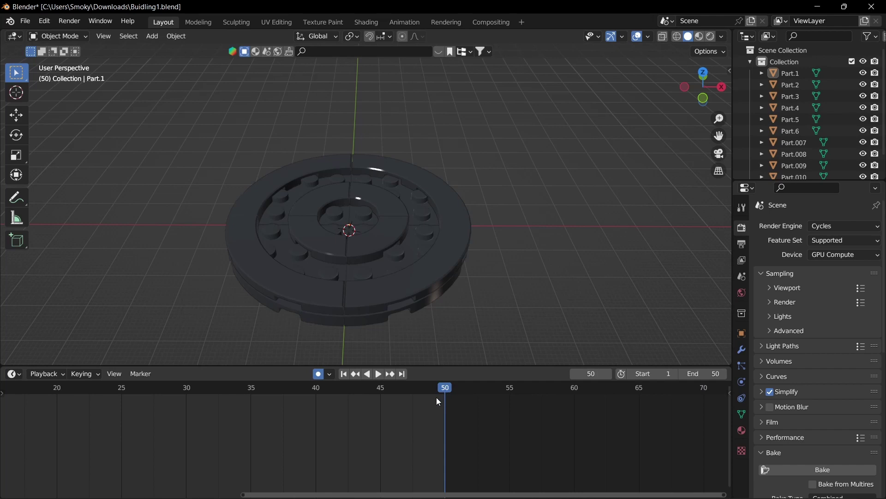
Fit the animation range in the timeline and set the current frame to 50
scroll(436, 397, down, 1)
alt+scroll(436, 397, down, 5)
alt+scroll(437, 397, up, 4)
alt+scroll(436, 400, up, 1)
middle_drag(360, 409, 439, 425)
scroll(440, 425, down, 6)
scroll(434, 422, up, 1)
drag(407, 390, 470, 408)
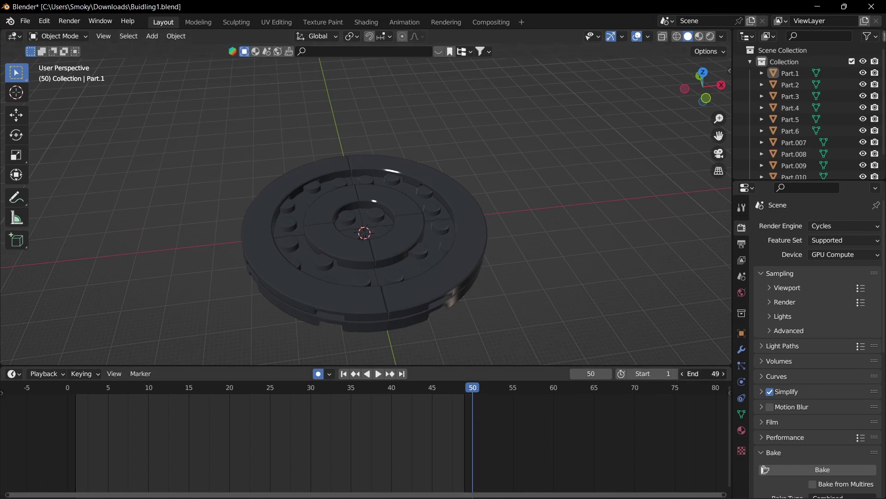
Select all parts and record zero-change move, rotate and scale keyframes for the assembled state at frame 50
key(a)
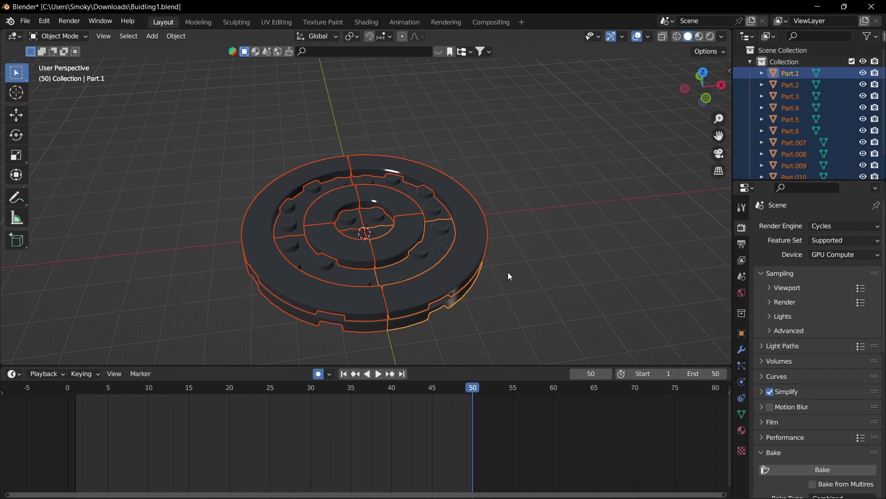
key(g)
click(507, 272)
key(r)
click(508, 272)
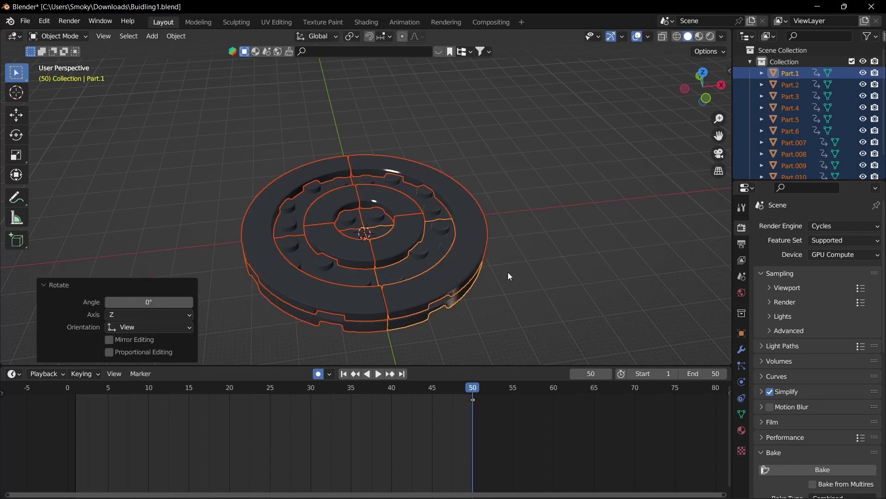
key(s)
click(508, 273)
At frame 1, move the disc's parts away from each other across the ground plane in the top orthographic view
drag(440, 387, 287, 388)
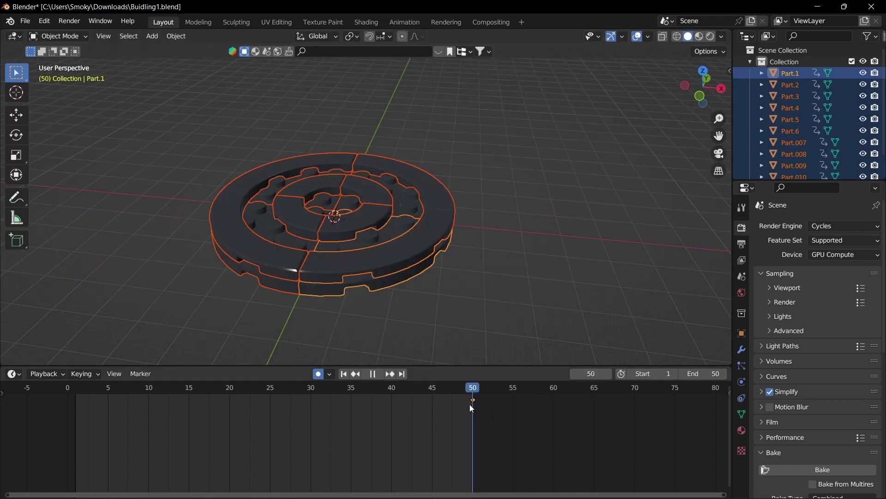
ctrl+middle_drag(442, 406, 456, 387)
mouse_move(457, 314)
middle_down()
mouse_move(542, 320)
mouse_move(465, 329)
middle_up()
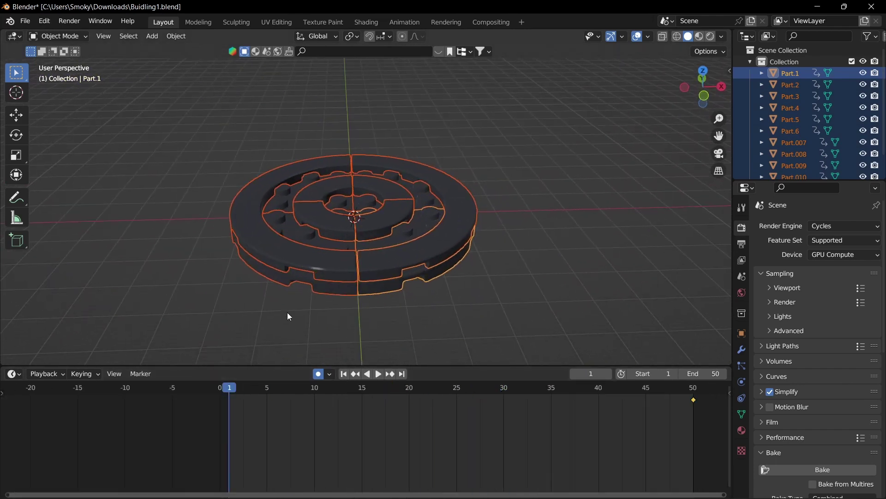
click(300, 275)
click(702, 78)
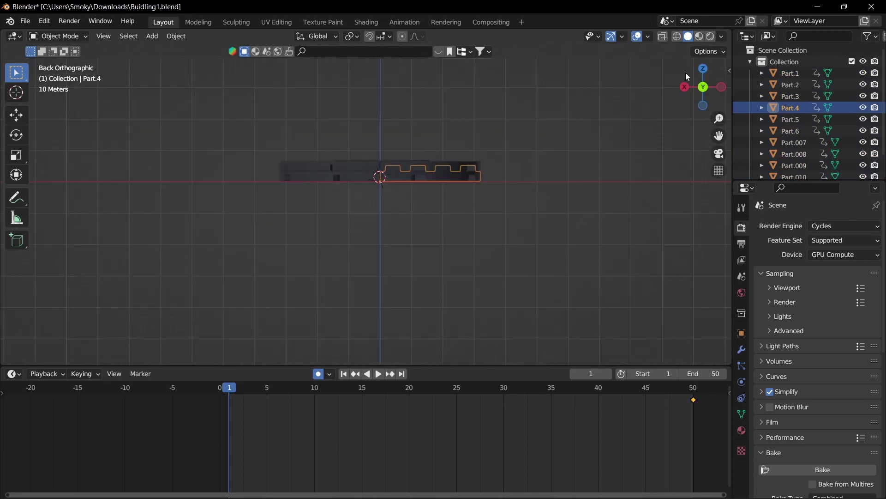
click(715, 63)
click(703, 87)
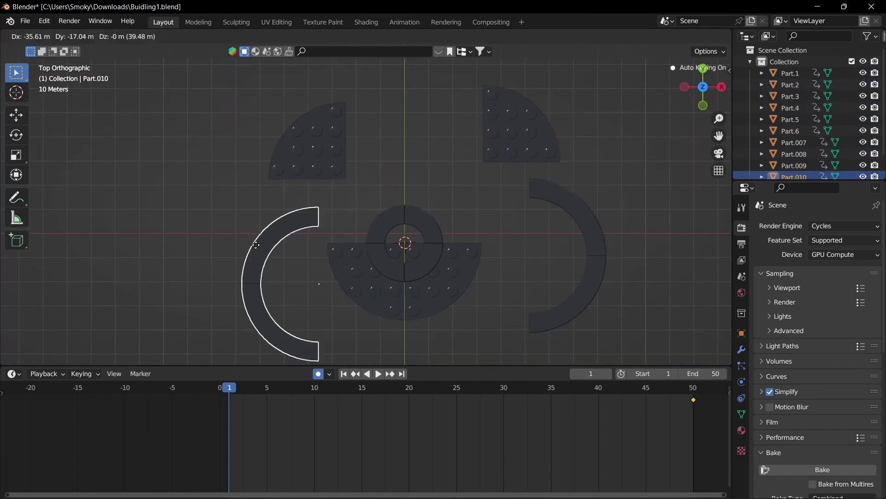
click(256, 245)
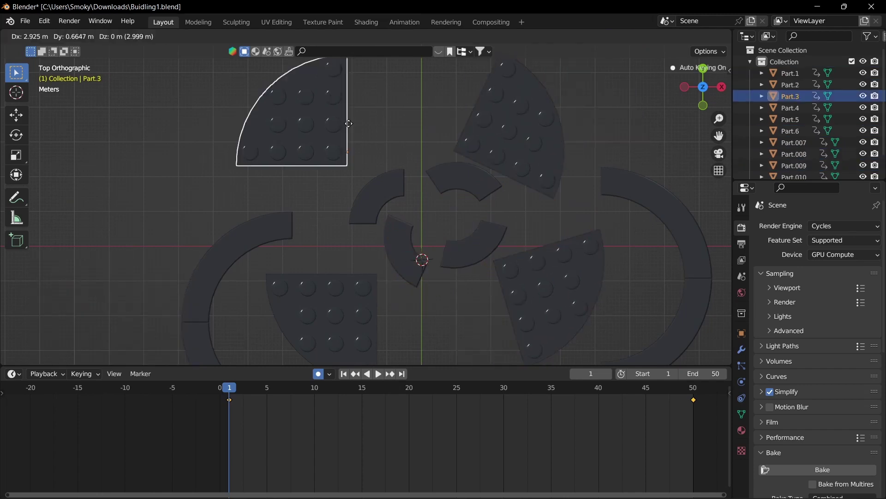
click(249, 292)
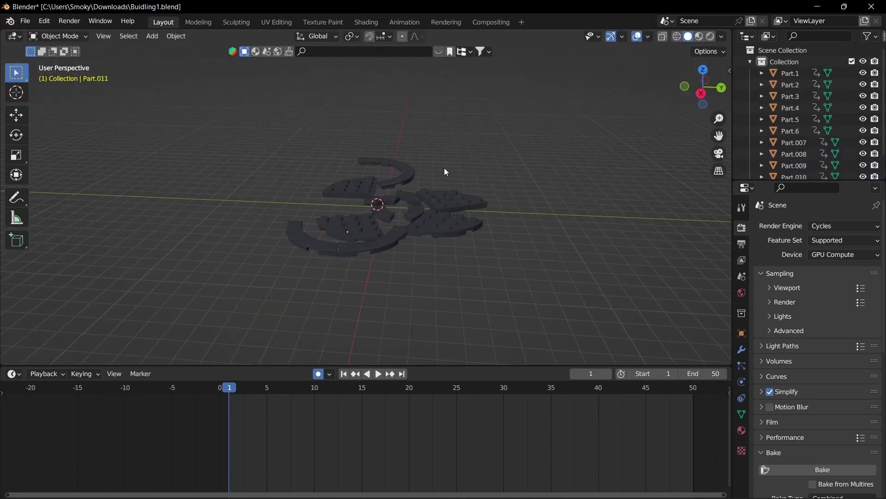
Scrub through the animation from several angles to examine how the scattered parts come together
middle_drag(446, 172, 406, 217)
scroll(406, 242, up, 3)
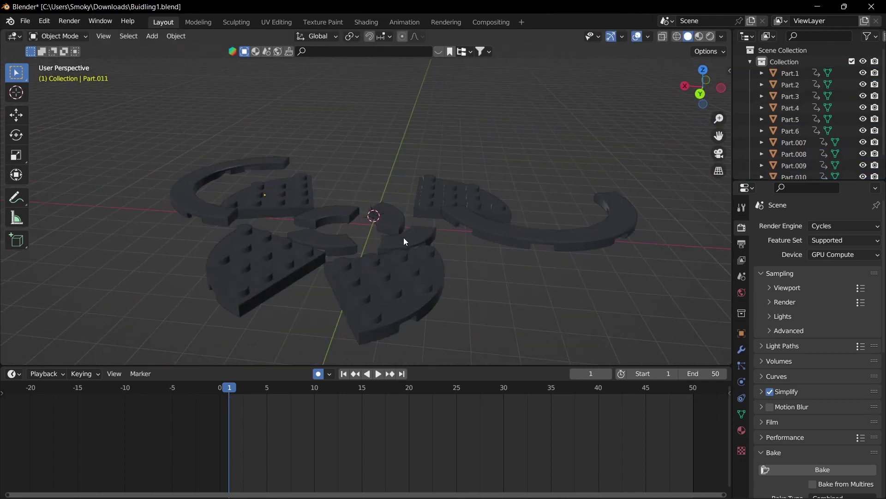
scroll(405, 241, down, 2)
drag(262, 388, 548, 403)
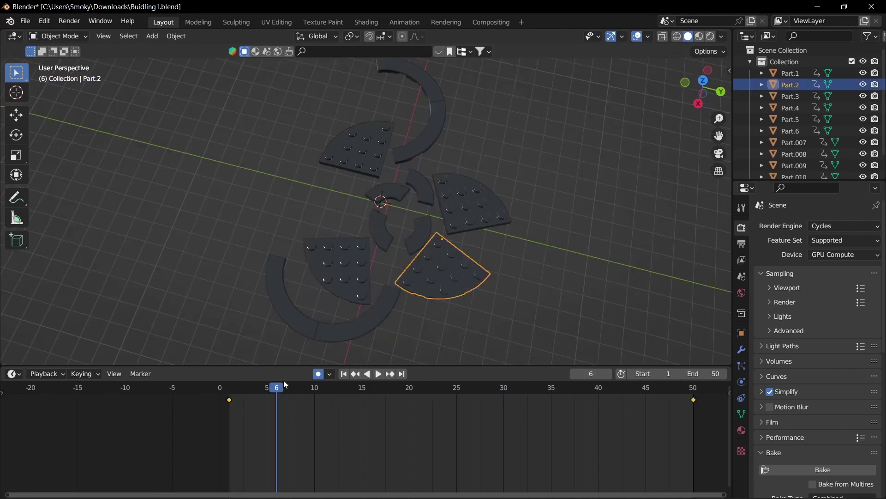
mouse_move(284, 381)
mouse_down()
mouse_move(233, 405)
mouse_move(367, 404)
mouse_move(284, 395)
mouse_up()
click(490, 260)
middle_drag(490, 259, 474, 261)
drag(288, 389, 602, 410)
middle_drag(599, 342, 359, 187)
click(358, 186)
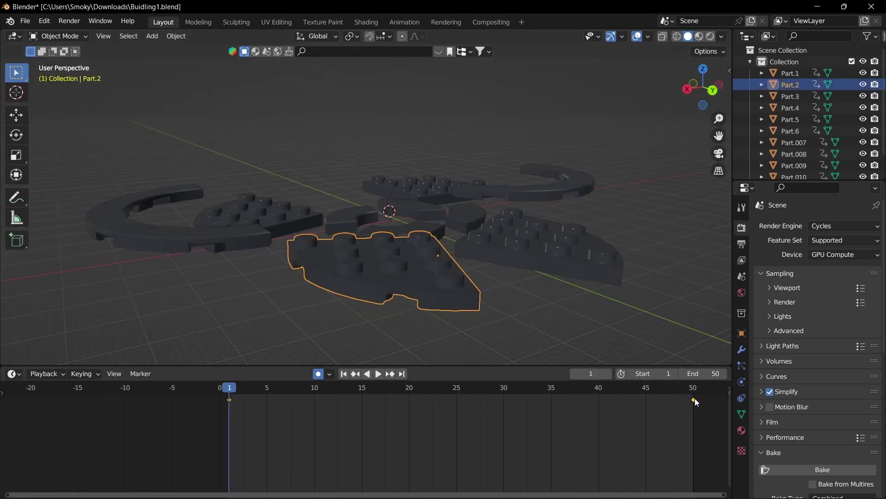
Shorten Part.2's assembly motion by moving its end keyframe to frame 6, checking the speed in playback
drag(693, 405, 247, 424)
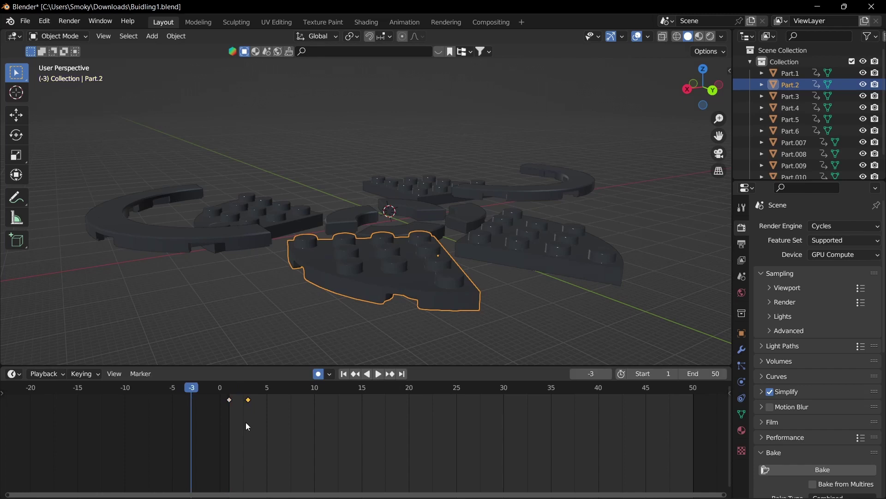
key(space)
scroll(245, 422, up, 7)
key(space)
drag(163, 399, 246, 409)
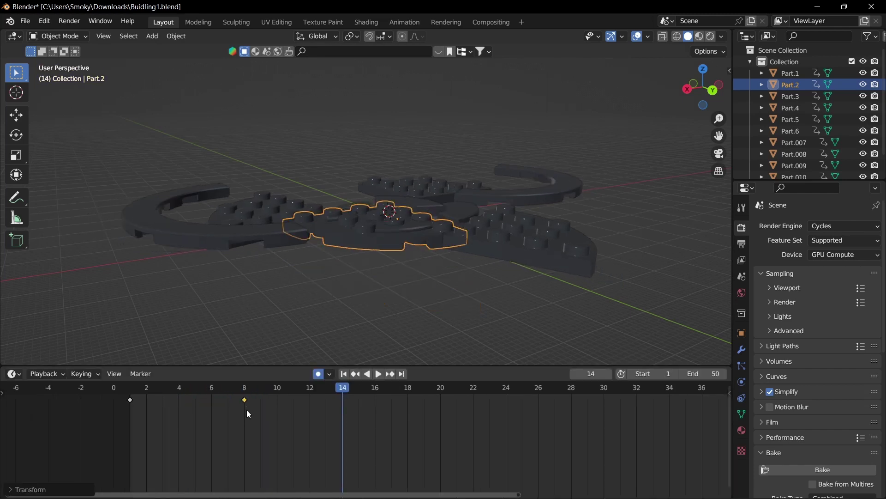
click(344, 375)
key(space)
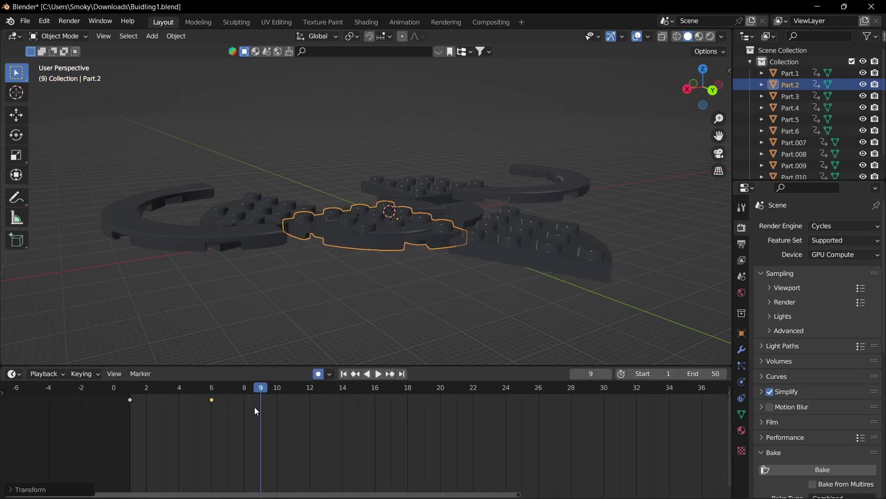
drag(258, 389, 218, 394)
key(space)
Shift Part.1's start keyframe to frame 6 and its end keyframe to frame 10
middle_drag(373, 283, 323, 267)
click(252, 195)
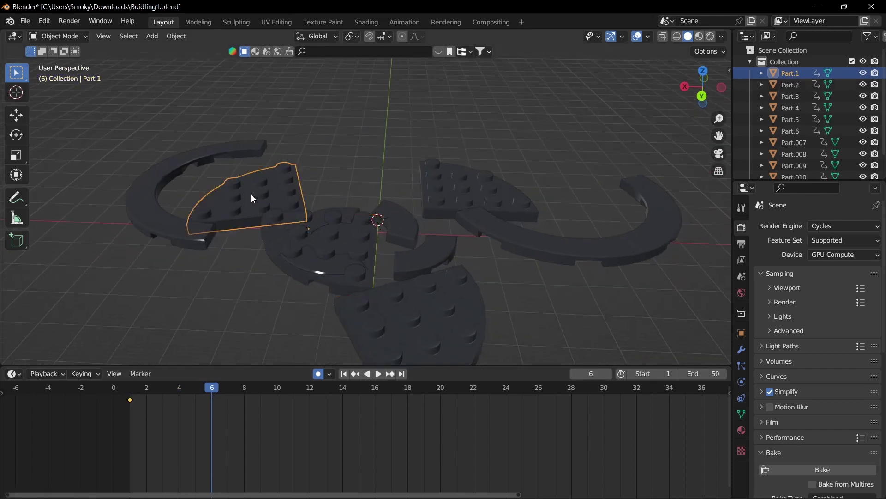
drag(129, 398, 215, 407)
scroll(274, 412, down, 8)
drag(669, 400, 318, 389)
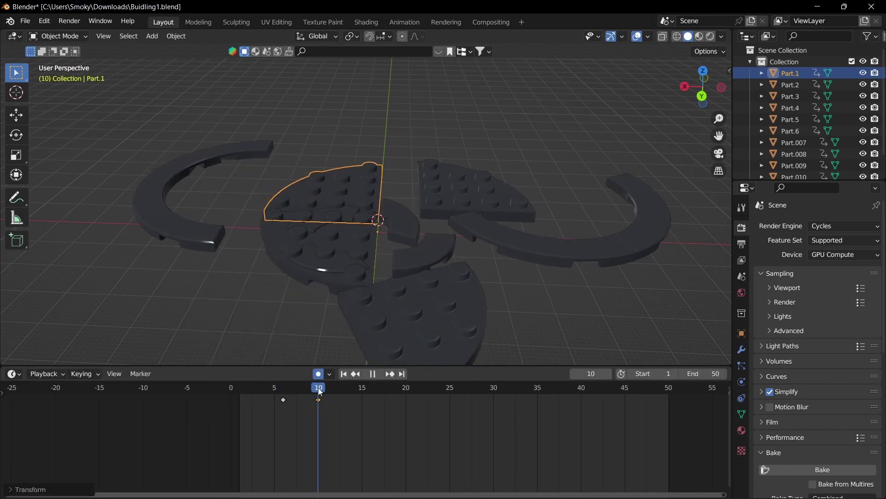
Retime Part.4's keyframes to frames 10 and 14 and advance the current frame to 14
click(447, 194)
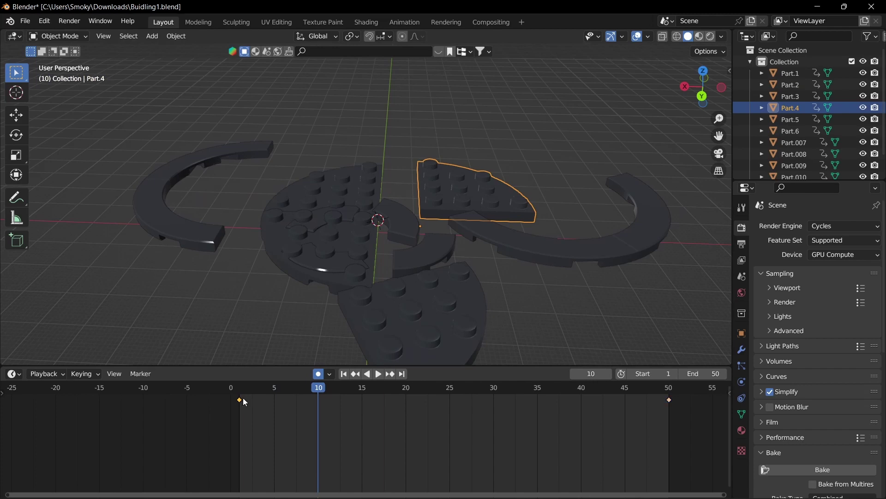
drag(239, 400, 318, 400)
drag(668, 400, 353, 400)
drag(318, 388, 352, 389)
Retime the remaining front quarter plate to run from frame 14 to 18 and advance the current frame to 18
click(411, 314)
drag(239, 400, 353, 400)
drag(669, 400, 374, 415)
drag(353, 388, 388, 388)
Stagger the two outer ring arcs after the quarter plates, with the second arc running from frame 22 to 26
click(185, 231)
click(475, 261)
drag(240, 400, 423, 400)
drag(669, 400, 458, 388)
Shift Part.007's start keyframe to frame 26 and its end keyframe to frame 30
click(417, 246)
drag(239, 400, 478, 412)
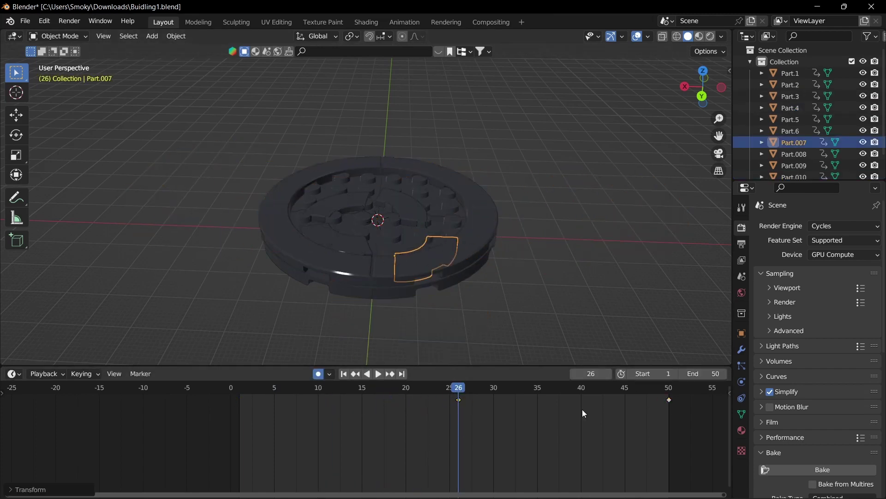
drag(669, 400, 493, 400)
Retime the next inner ring segment so its keyframes sit at frames 30 and 34
click(334, 251)
click(392, 208)
middle_drag(356, 207, 360, 234)
scroll(369, 231, up, 1)
click(415, 267)
middle_drag(414, 267, 401, 249)
click(415, 282)
drag(458, 388, 494, 388)
click(309, 273)
drag(239, 400, 519, 417)
drag(668, 400, 529, 400)
Retime inner ring segment Part.009 to finish at frame 37 and advance the current frame to 37
click(324, 213)
middle_drag(305, 262, 323, 261)
click(323, 291)
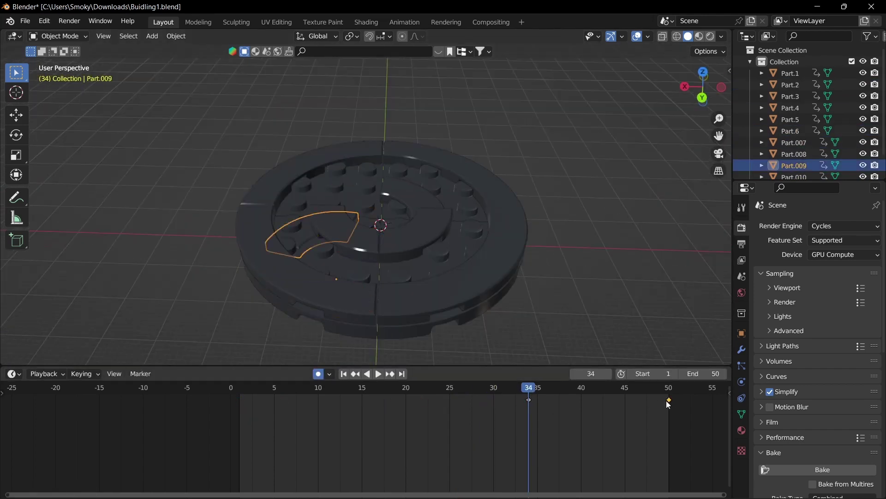
drag(668, 400, 555, 401)
drag(528, 388, 555, 388)
Shift Part.008's keyframes to frames 37 and 41, and play back the whole build sequence from frame 1
click(406, 200)
drag(240, 399, 555, 400)
drag(668, 400, 590, 389)
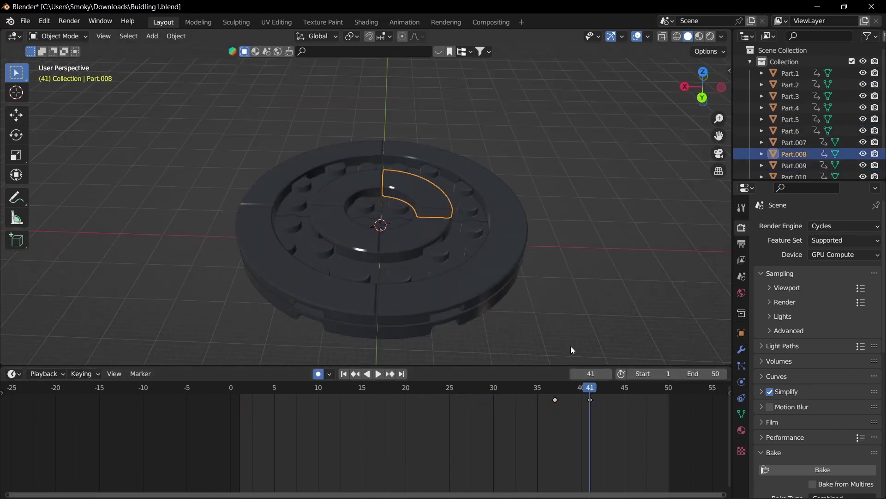
click(344, 374)
key(space)
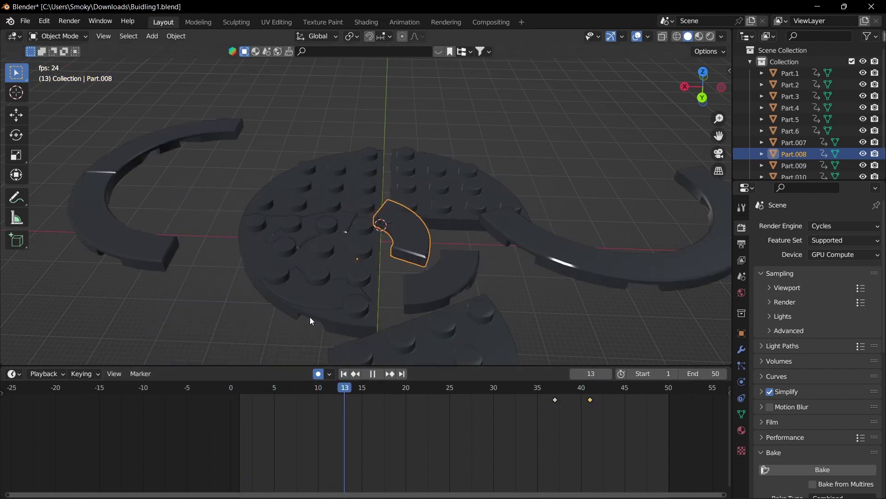
click(240, 390)
drag(238, 385, 590, 378)
key(space)
Select all parts, confirm a zero move at frame 41 and delete the leftover keyframes at frame 50
middle_drag(526, 287, 501, 272)
key(a)
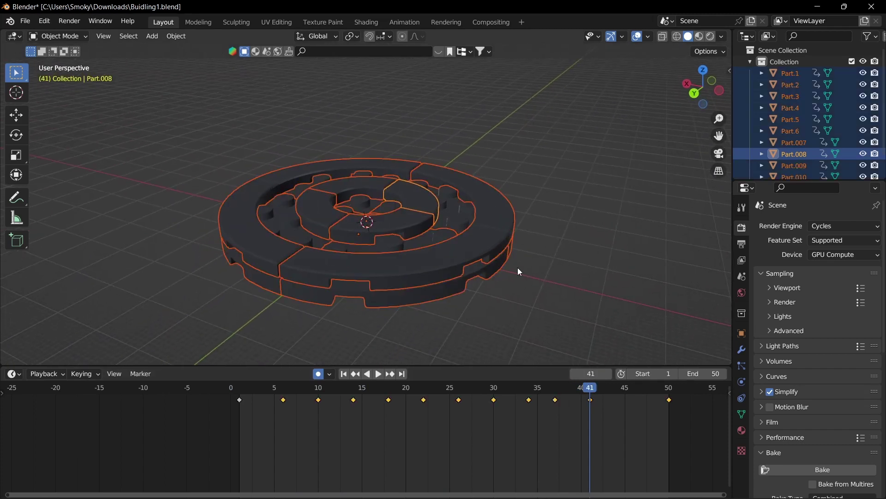
click(518, 267)
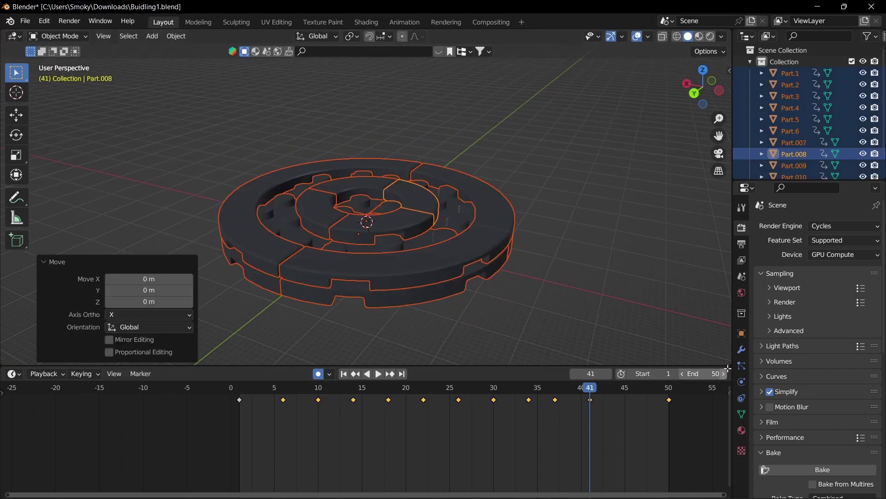
click(670, 399)
key(Delete)
Move all the parts slightly upward along Z at frame 44 to key a small final hop
key(space)
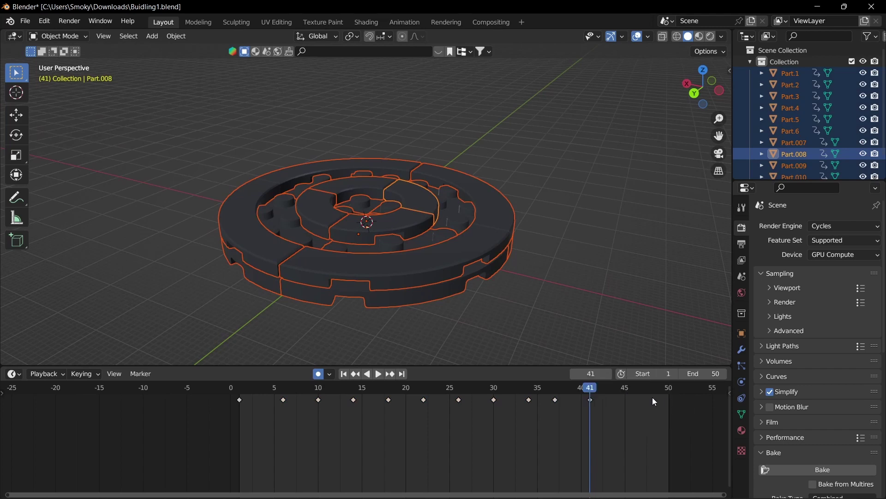
key(space)
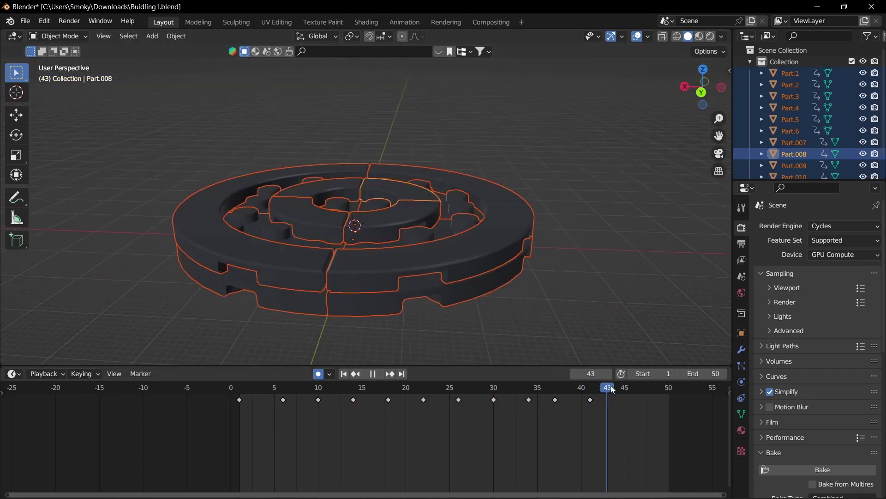
key(g)
key(z)
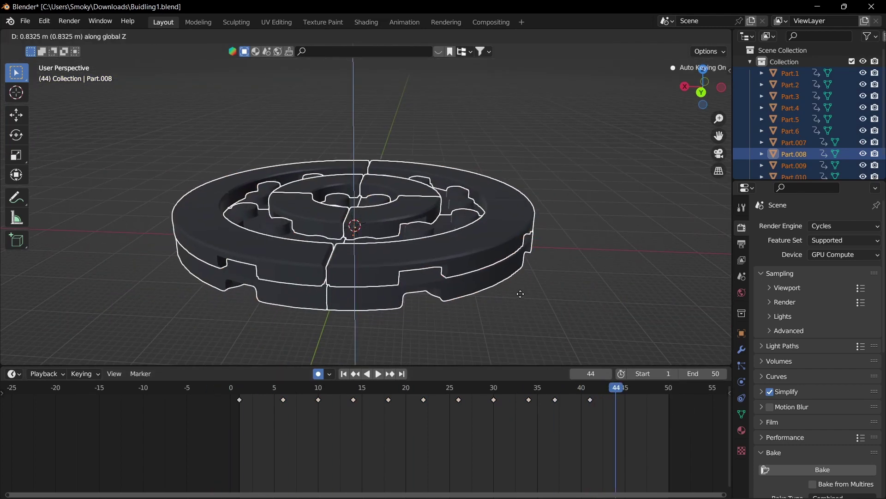
click(567, 324)
Duplicate the frame 41 keyframes to frame 47 so the disc drops back down, and play back the animation
click(590, 400)
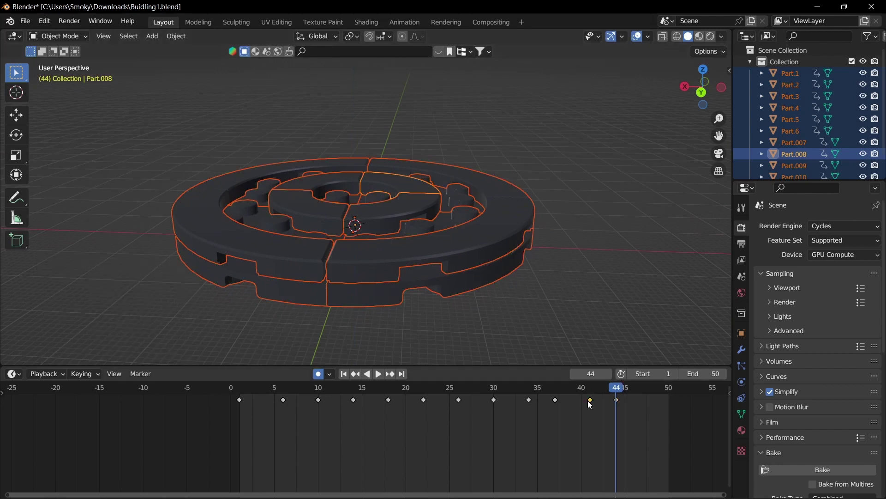
drag(590, 405, 652, 409)
click(643, 409)
key(space)
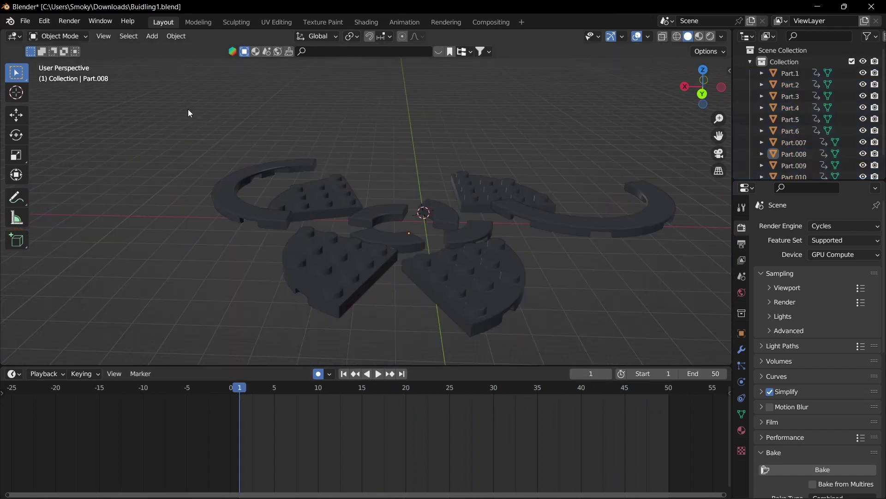
Box-select the scattered disc parts at frame 1 and start an Alembic (.abc) export
drag(178, 105, 580, 326)
click(23, 21)
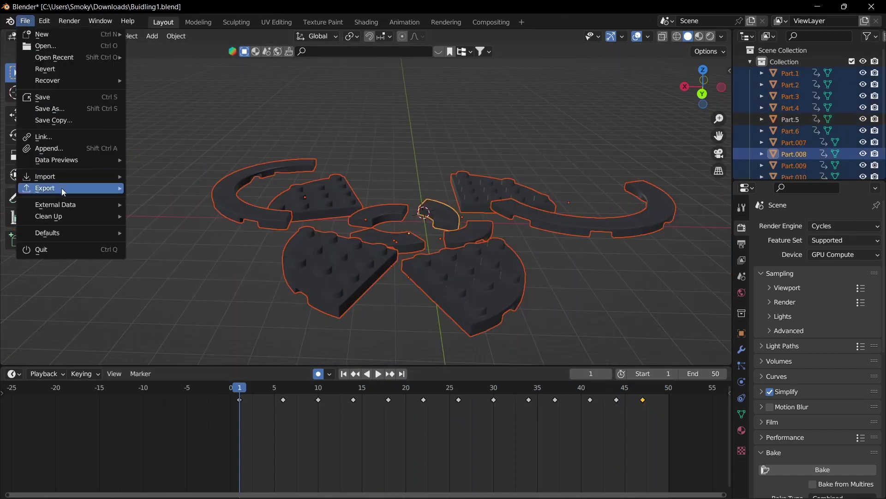
mouse_move(63, 190)
click(146, 200)
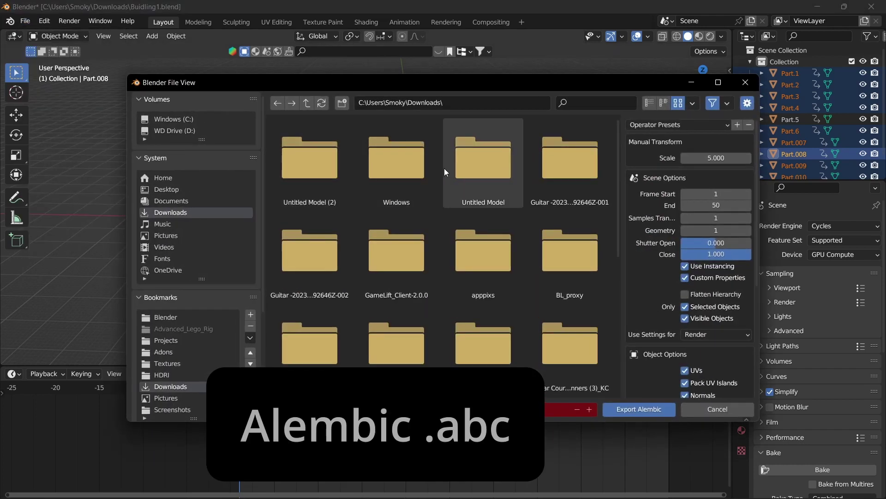
Review the Alembic export's transform, scene, object and particle options, and export the selection as LegoBuild.abc
click(647, 124)
click(636, 129)
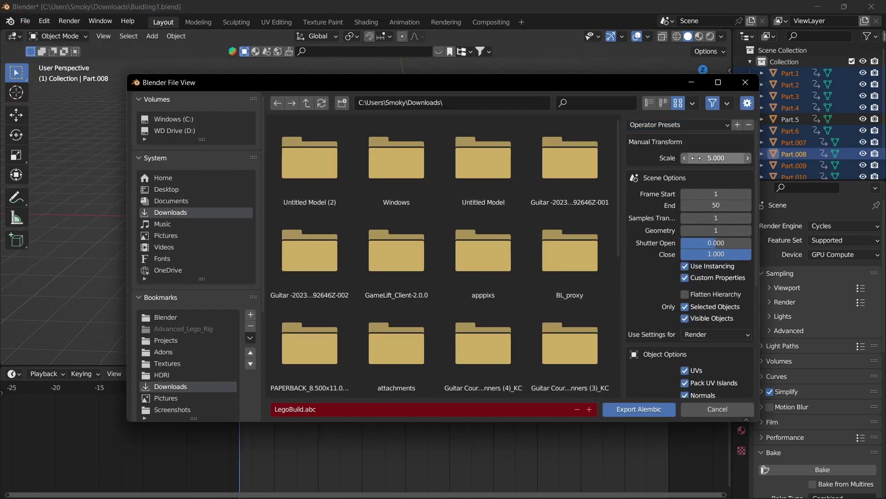
scroll(659, 154, down, 1)
drag(669, 83, 520, 52)
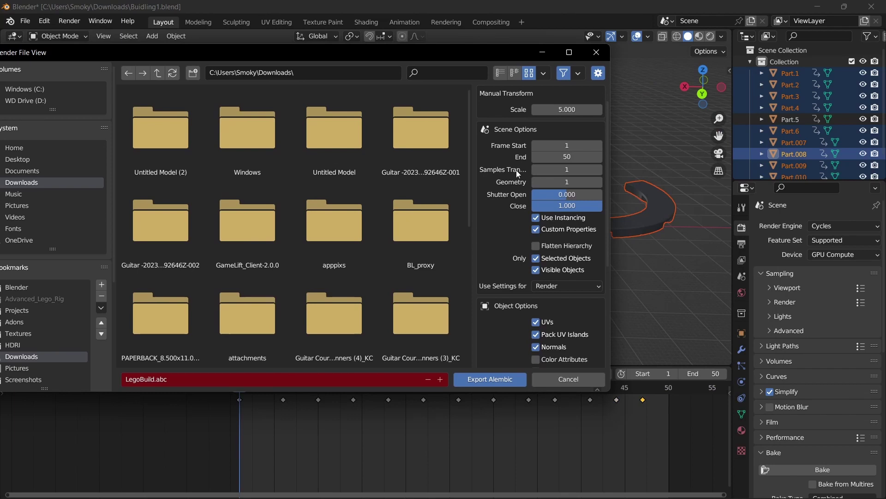
scroll(520, 171, down, 1)
scroll(529, 206, down, 1)
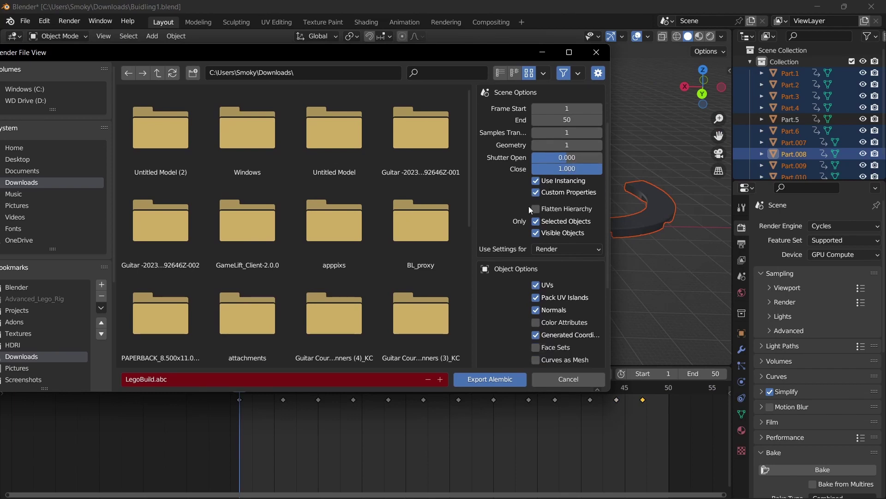
scroll(527, 194, down, 6)
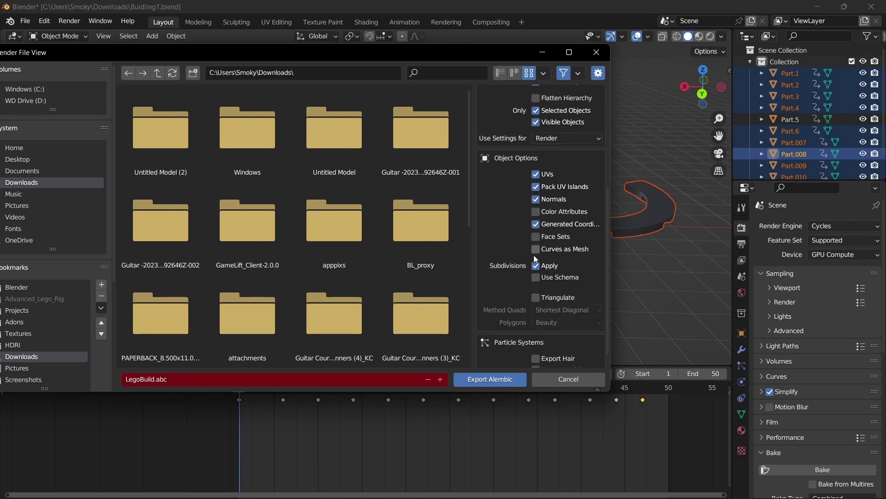
scroll(504, 245, down, 1)
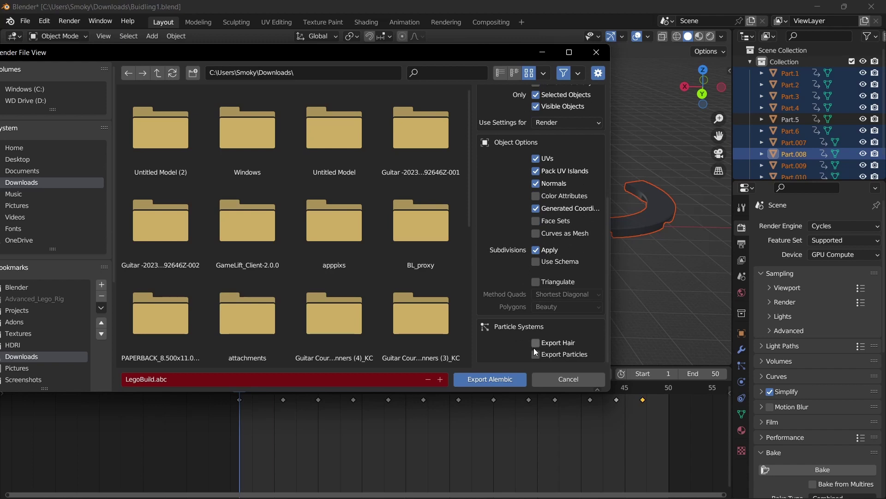
scroll(551, 246, up, 4)
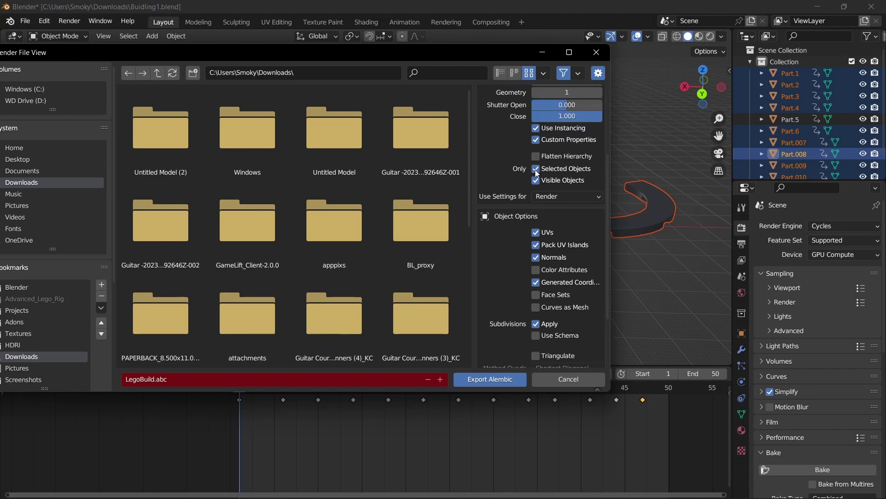
scroll(537, 171, down, 4)
scroll(517, 279, up, 10)
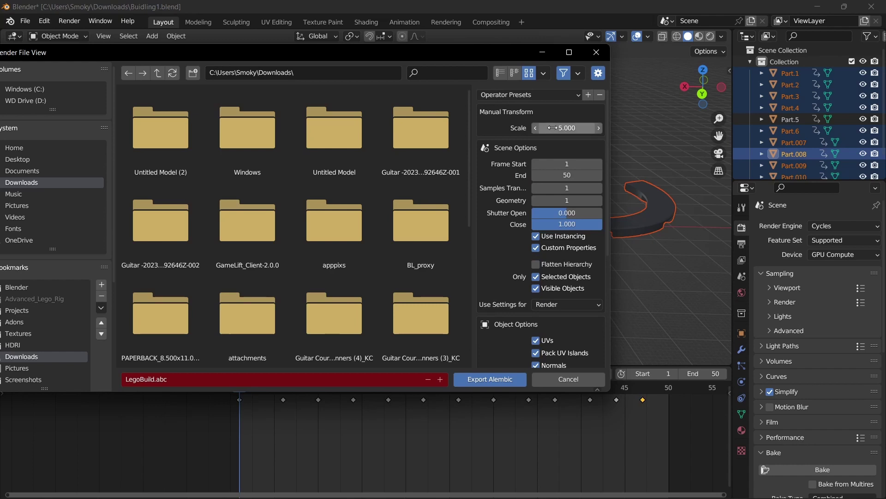
click(479, 382)
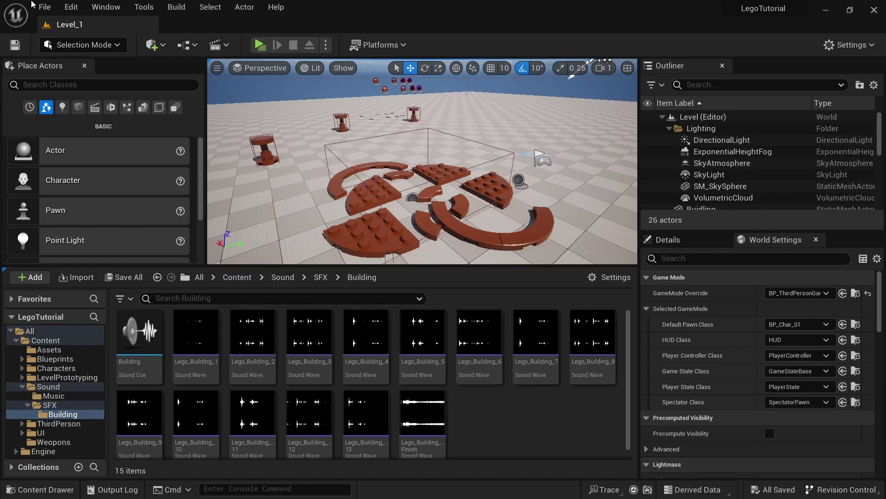
Switch to Unreal Editor, check the Alembic Importer plugin by searching the plugins for "alem", and close the plugin list
click(71, 7)
click(99, 193)
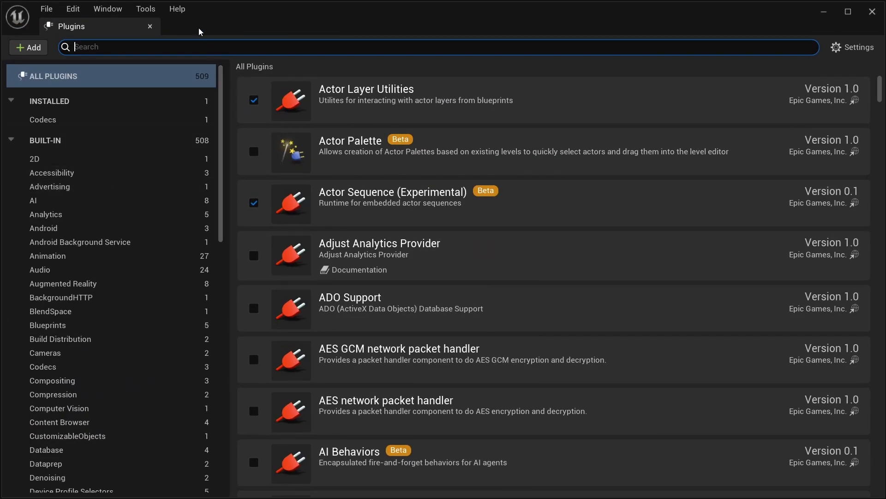
text(al)
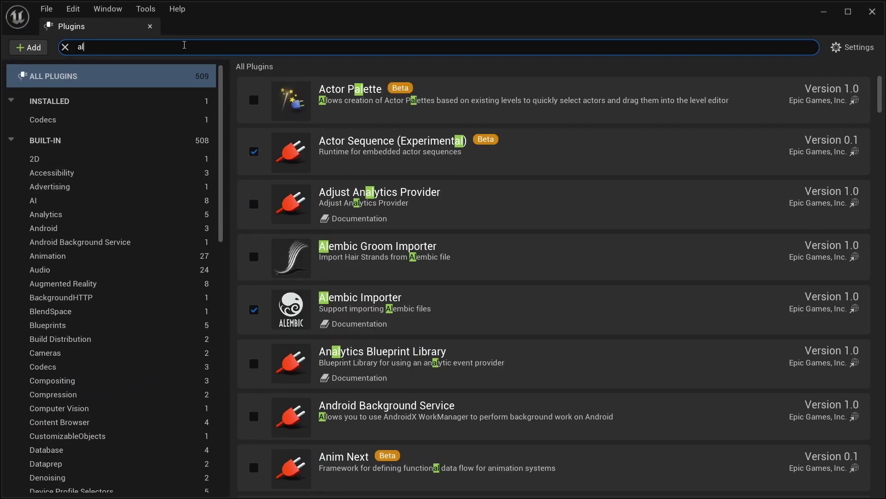
text(em)
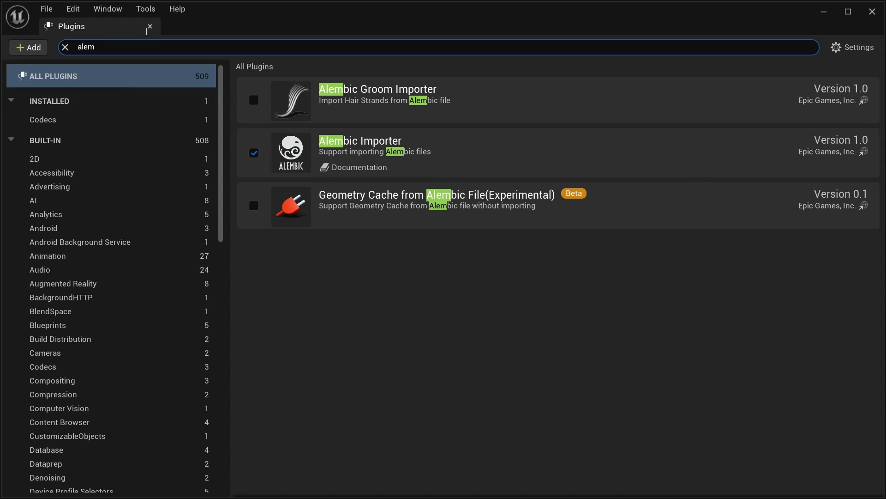
click(151, 28)
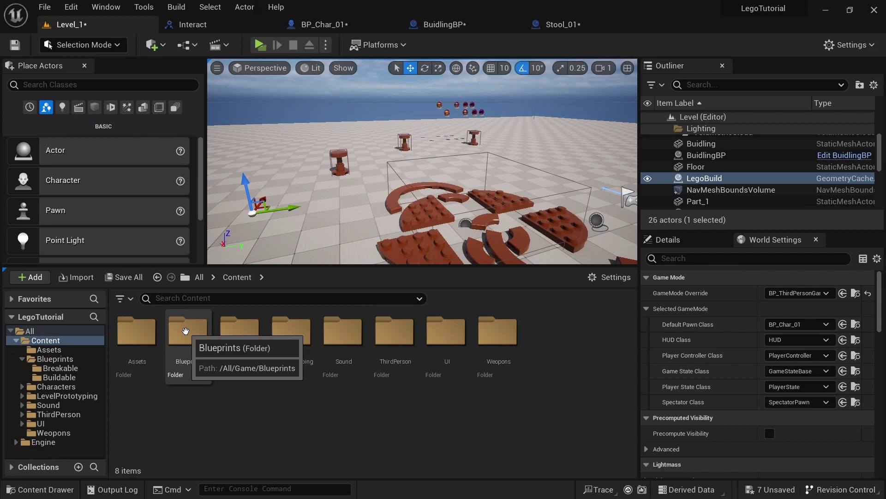
Open the Blueprints/Buildable content folder and start importing LegoBuild.abc into it
double_click(187, 329)
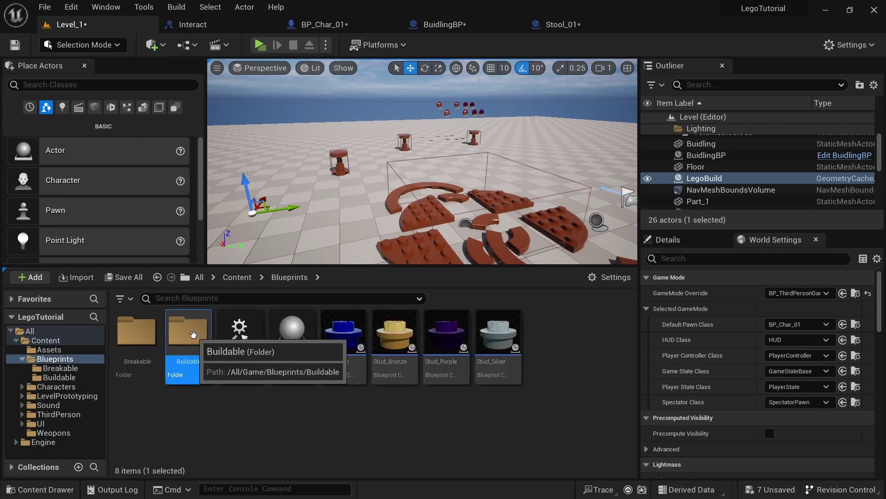
double_click(191, 352)
right_click(243, 363)
click(284, 128)
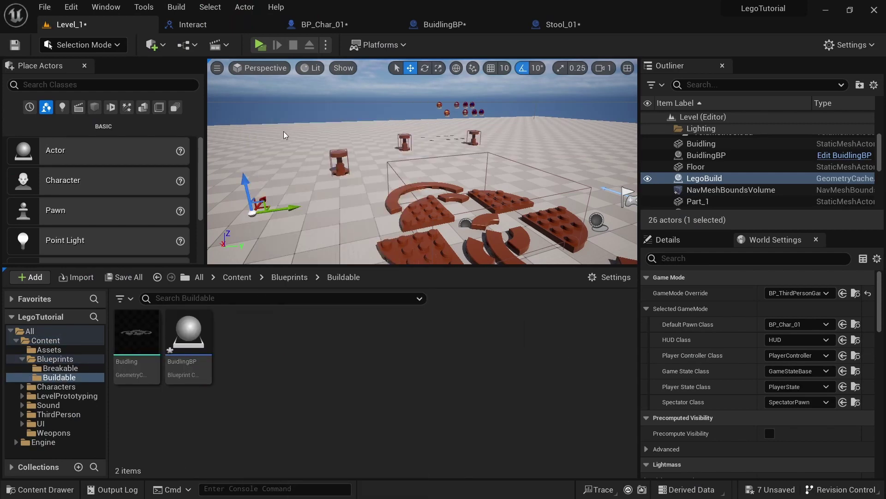
click(531, 383)
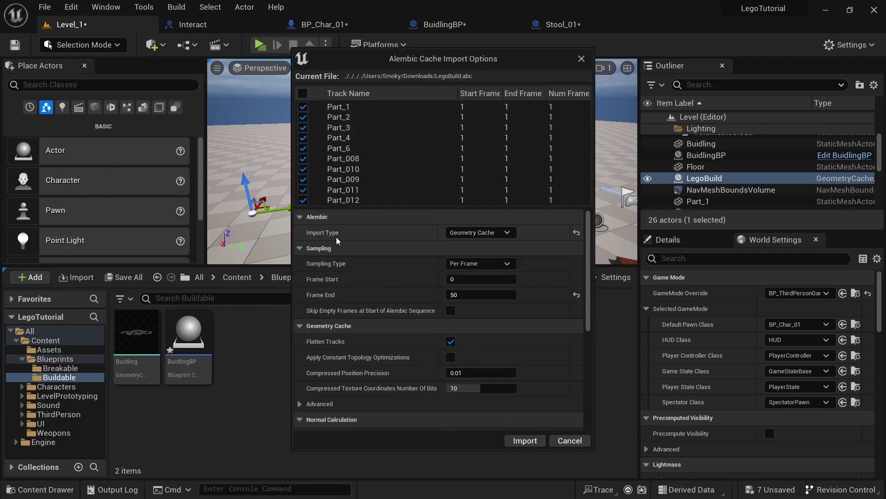
Set the Alembic import type to Geometry Cache
click(467, 233)
click(463, 239)
click(455, 233)
click(485, 253)
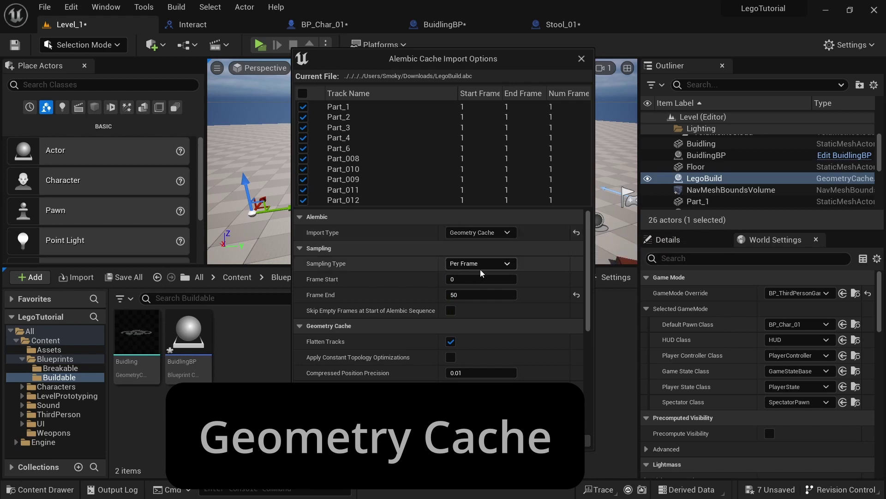
Check the sampling, geometry cache and conversion settings, and import LegoBuild.abc
scroll(439, 265, down, 1)
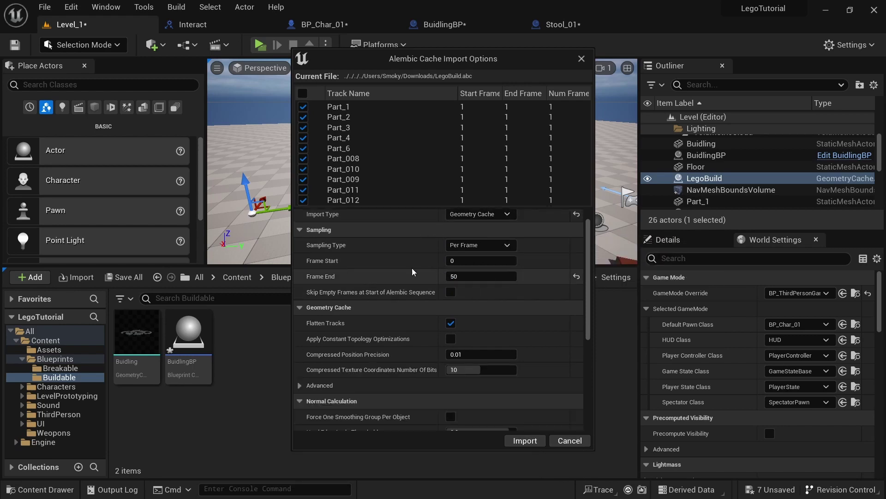
scroll(404, 293, down, 5)
scroll(411, 240, down, 5)
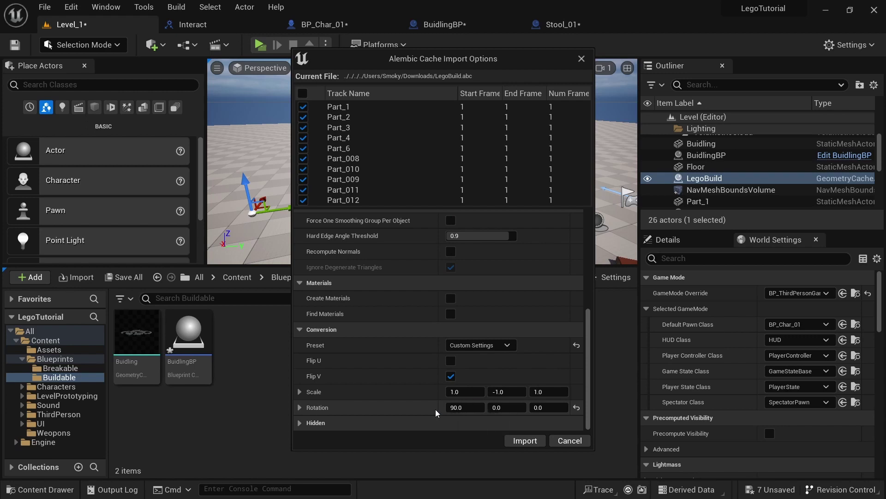
scroll(417, 407, up, 10)
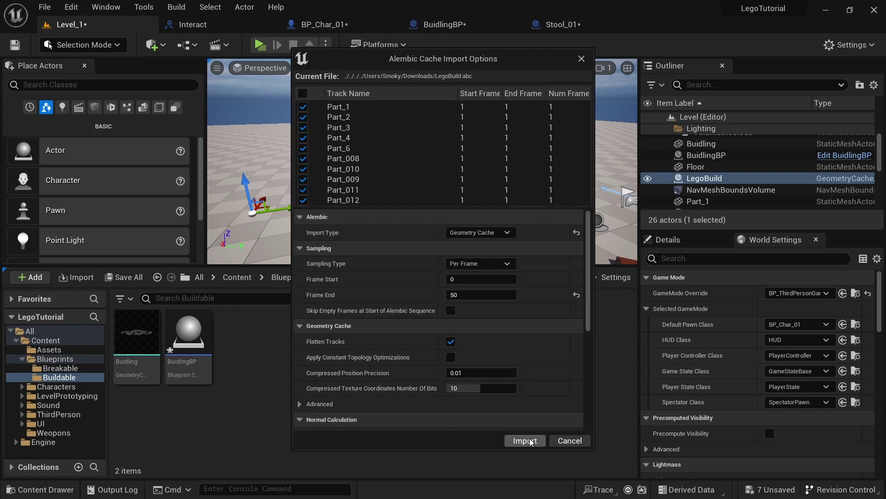
click(531, 441)
Create an Actor Blueprint class named LegoBuildBP in the Buildable folder and open it
right_click(303, 336)
click(351, 139)
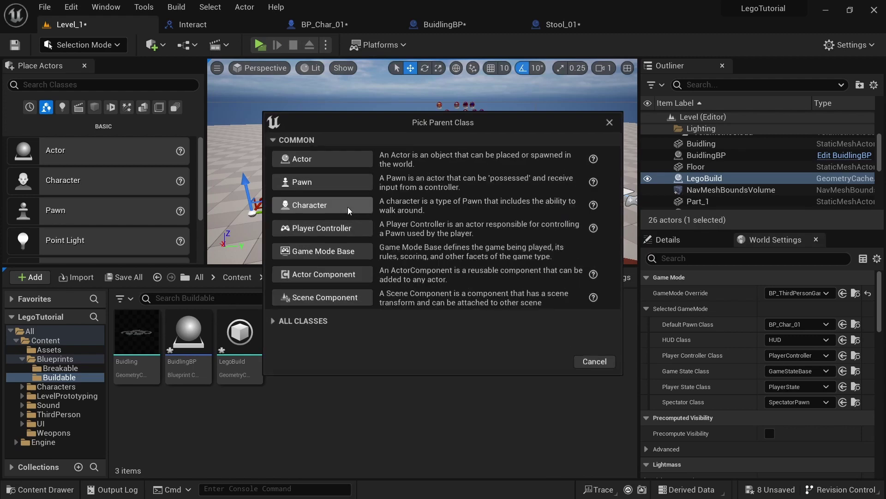
click(309, 162)
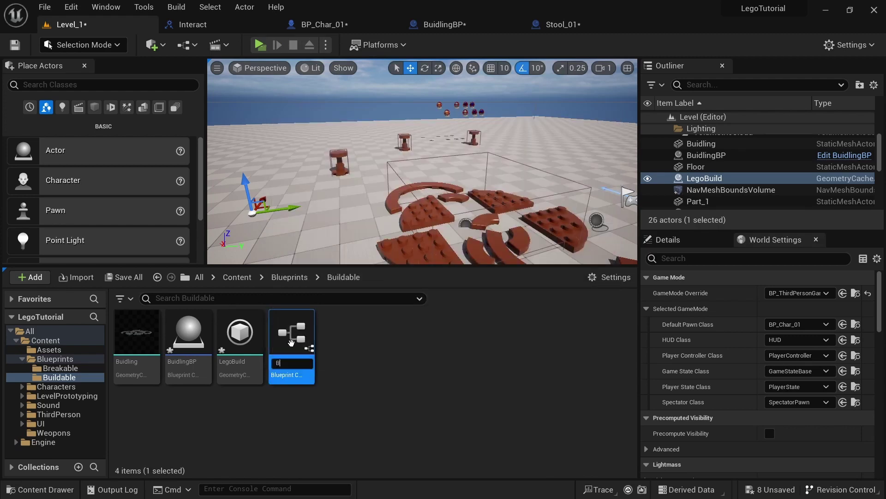
text(dBP)
key(Return)
double_click(291, 333)
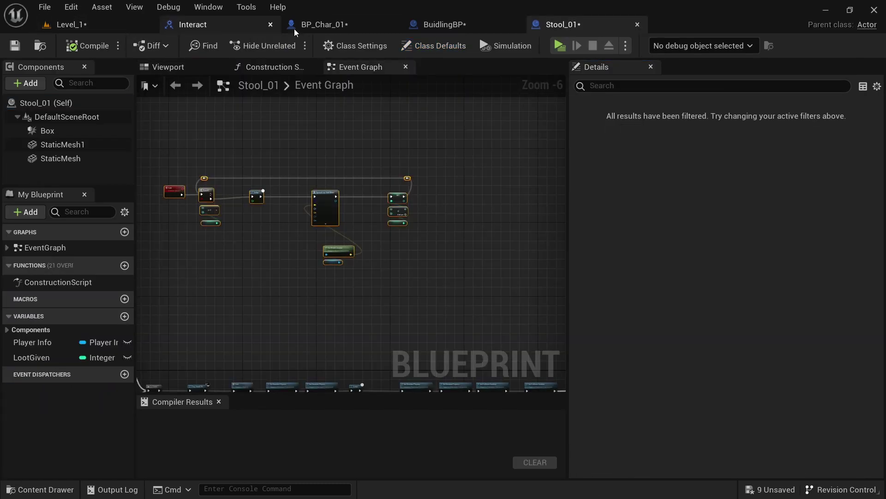
Look over BuidlingBP's event graph, and return to Level_1 to show the Blueprints folder containing the Interact interface
click(444, 24)
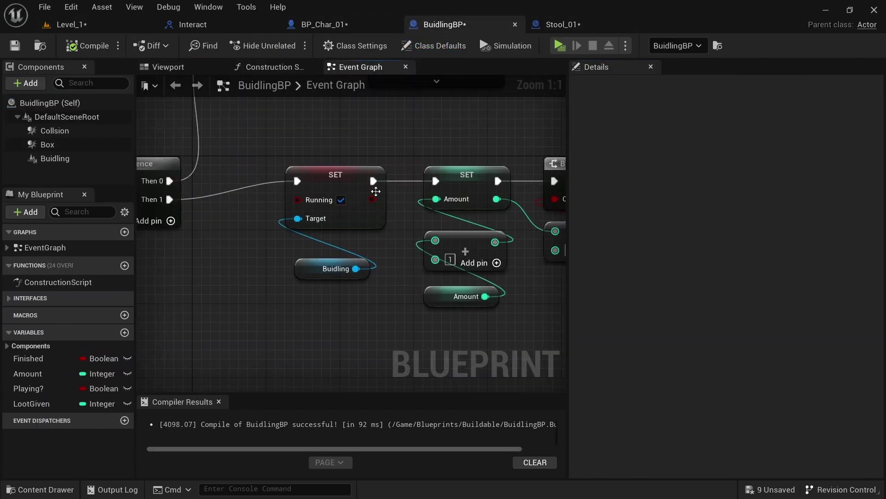
scroll(375, 196, down, 6)
click(69, 24)
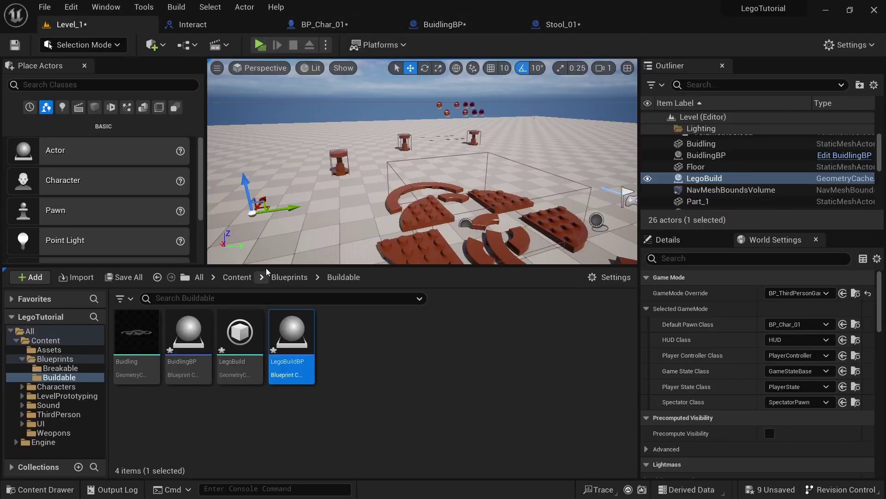
click(289, 277)
click(237, 364)
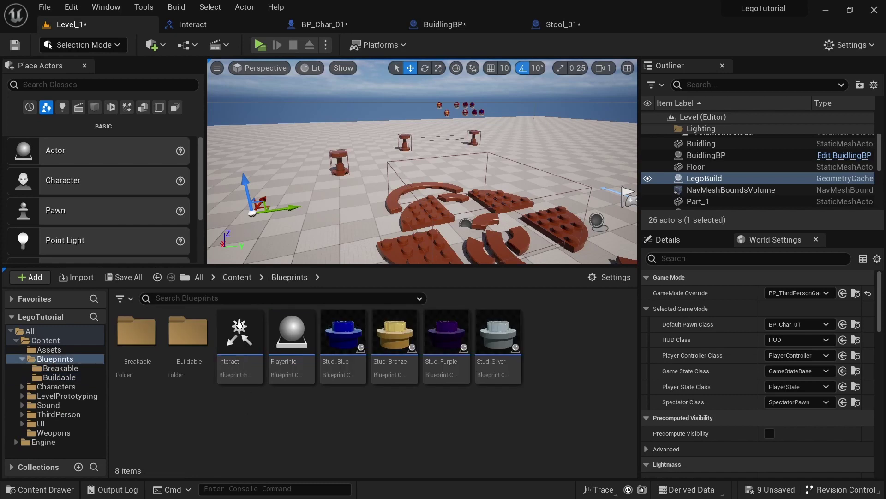
Try creating a Blueprint Interface named Interact in the Blueprints folder and discard it
click(311, 411)
right_click(345, 408)
mouse_move(375, 264)
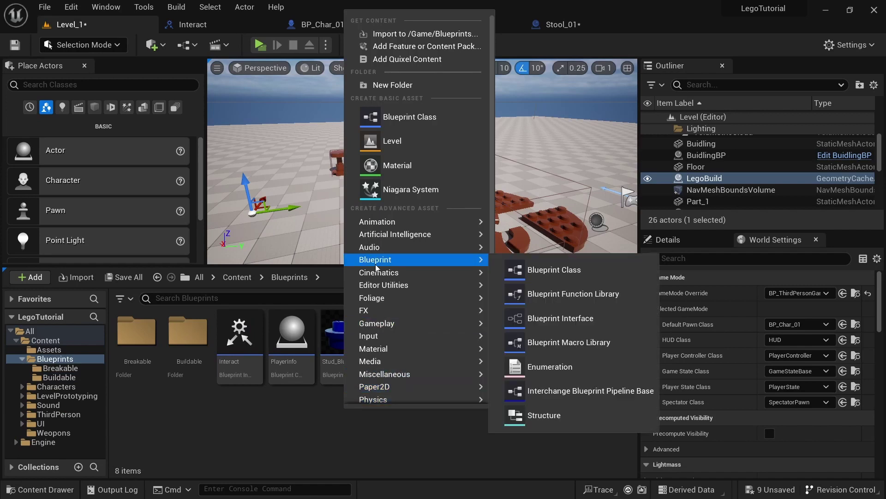
click(553, 323)
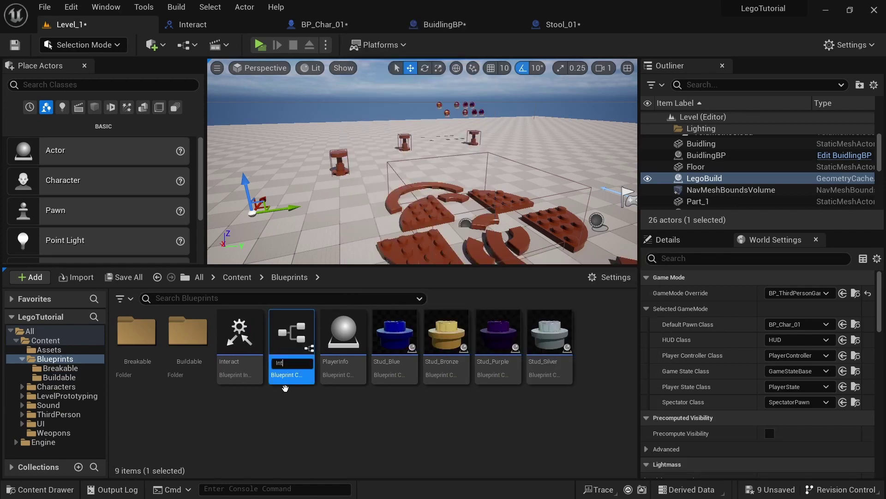
text(Interact)
key(Escape)
key(Delete)
Open the existing Interact Blueprint Interface from the Blueprints folder
click(330, 443)
double_click(240, 339)
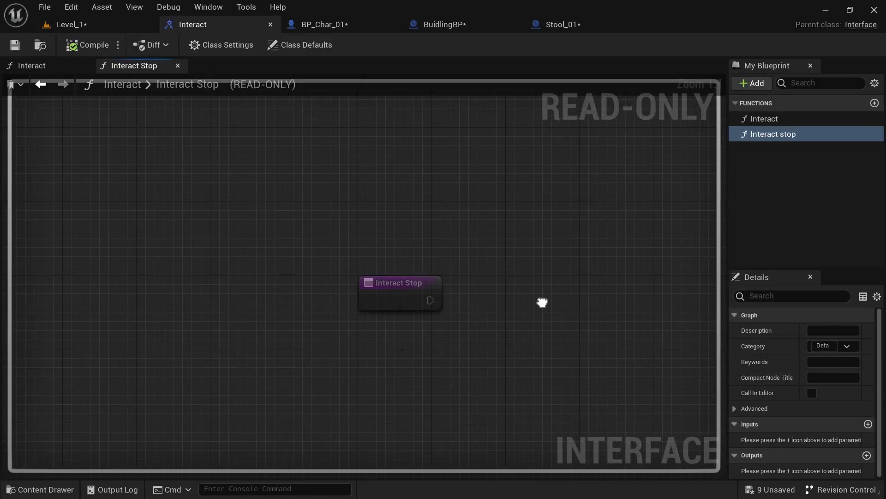
Try adding a new function to the Interact interface, delete it, and close the interface
click(874, 102)
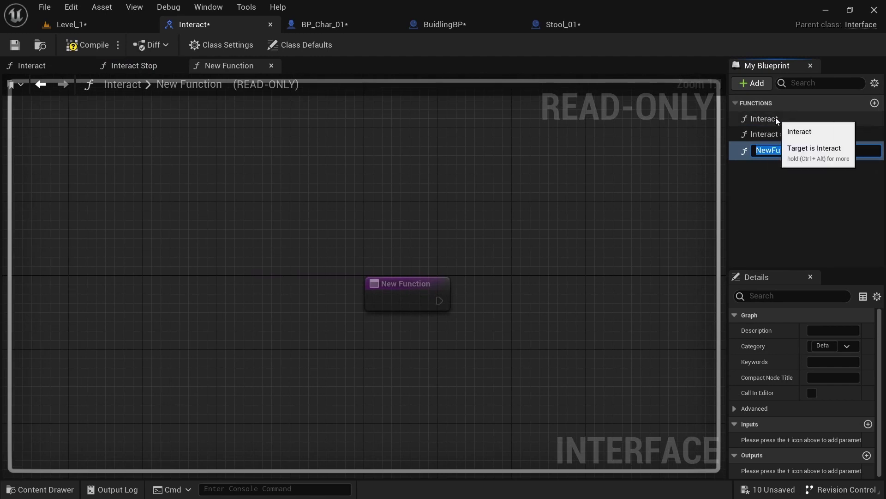
click(769, 151)
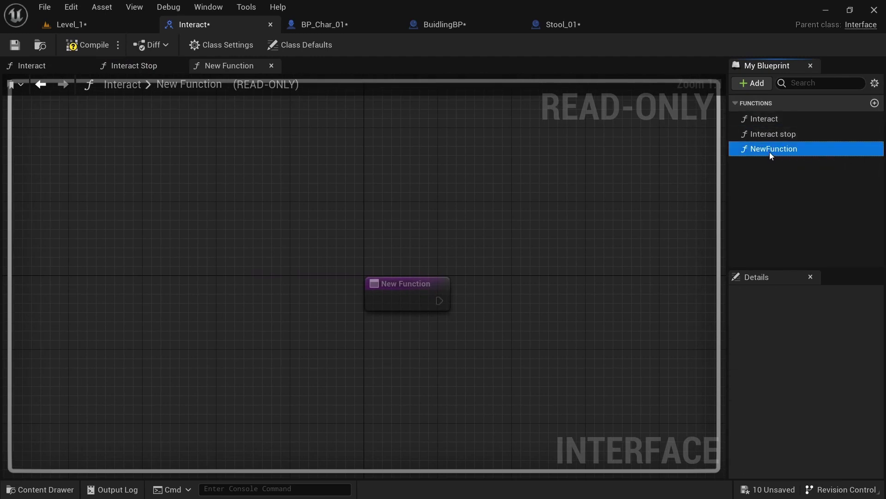
key(Delete)
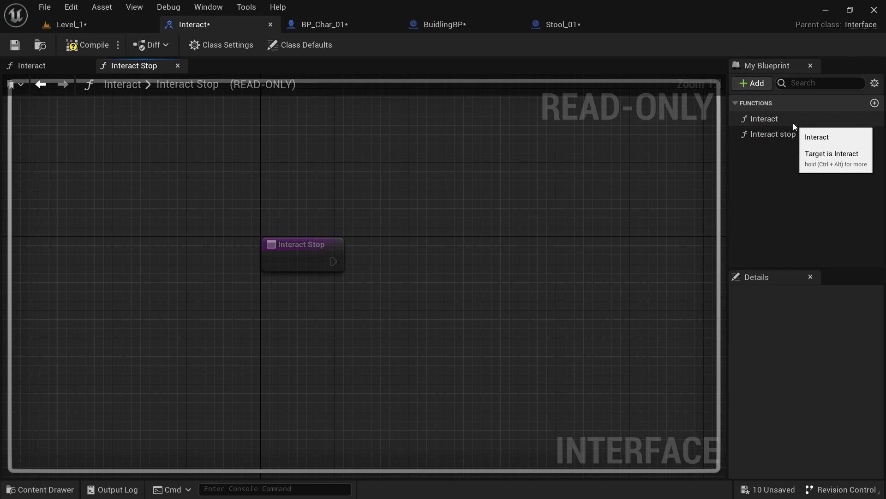
click(270, 24)
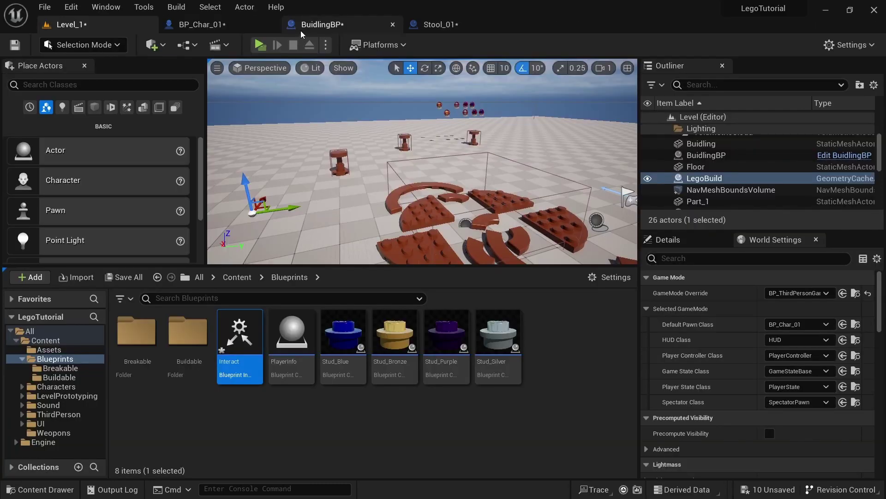
Examine the EnhancedInputAction Interact event and its connected nodes in BP_Char_01's event graph
click(204, 25)
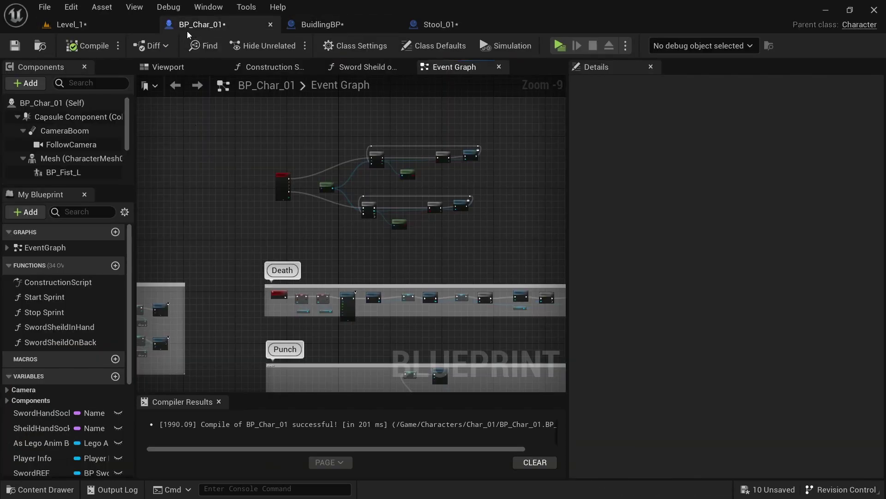
scroll(316, 138, down, 3)
right_drag(314, 143, 297, 155)
scroll(326, 161, up, 11)
right_drag(356, 135, 318, 143)
click(277, 175)
click(300, 155)
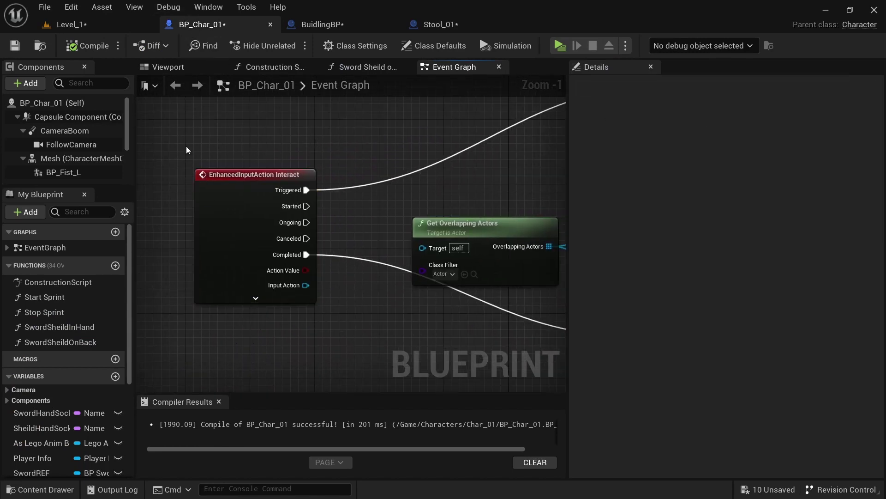
Locate the Interact input action in ThirdPerson/Input/Actions, and open the IMC_Default mapping context from the Input folder
click(104, 22)
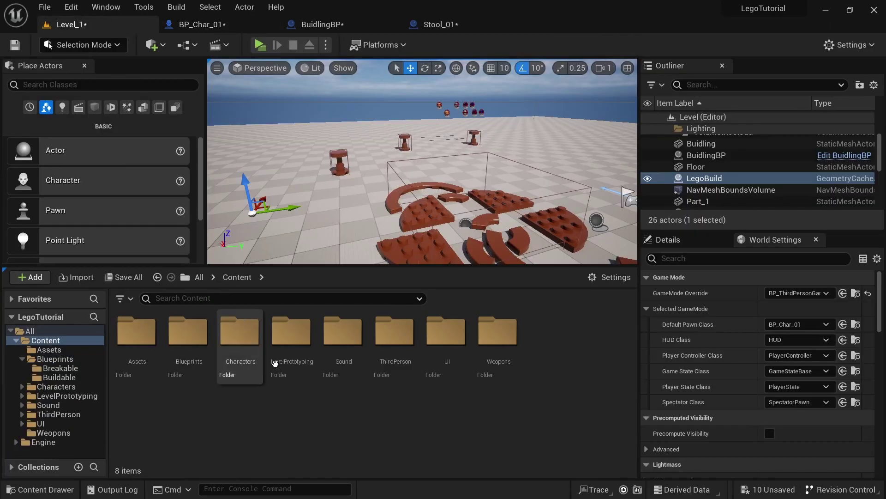
double_click(395, 330)
double_click(188, 330)
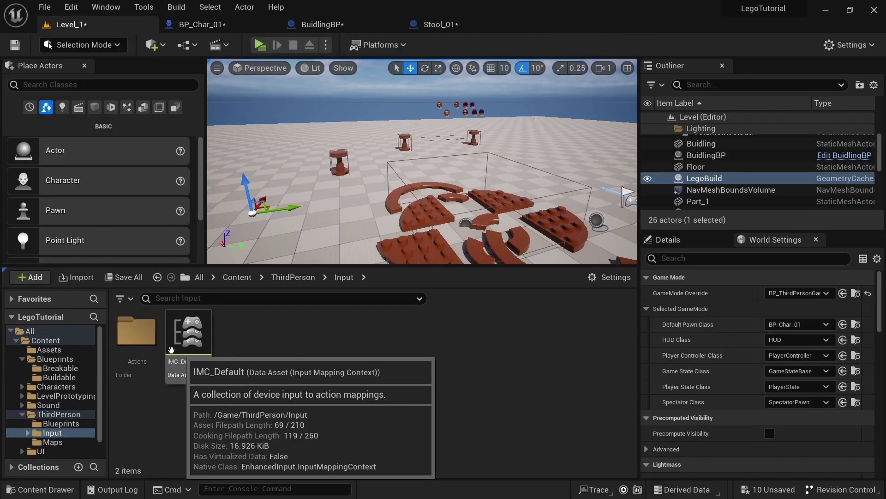
double_click(137, 330)
click(343, 333)
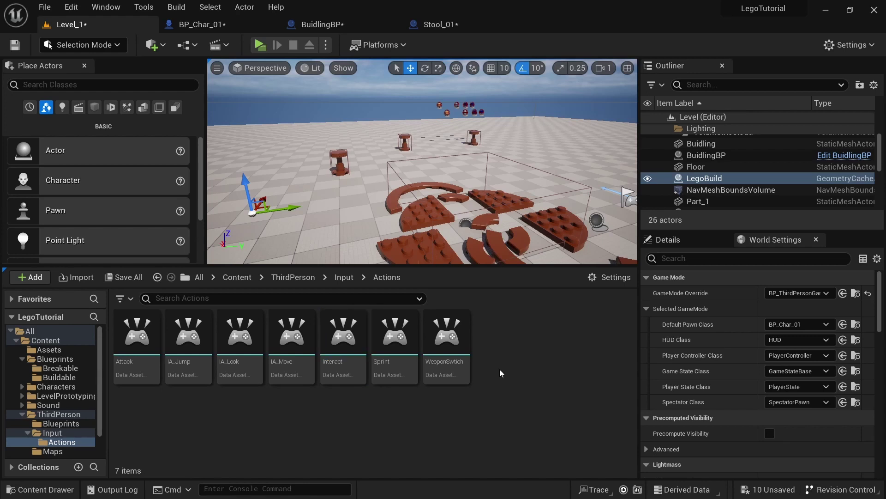
click(342, 278)
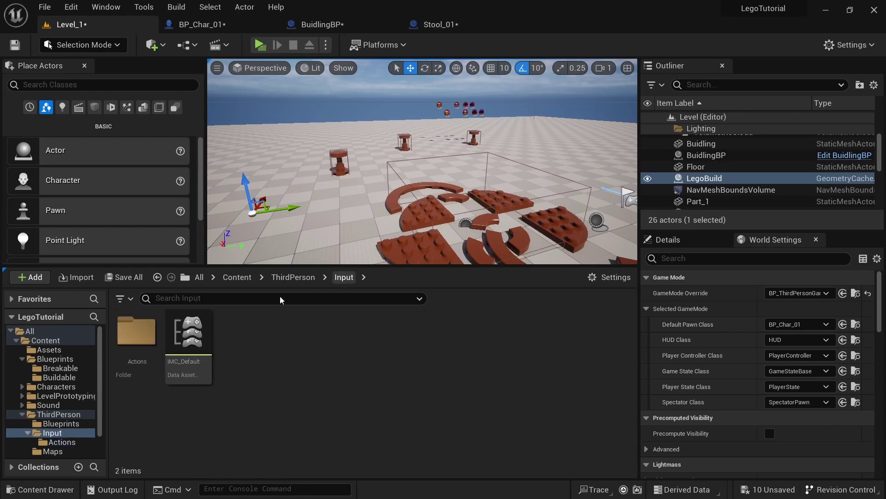
double_click(188, 332)
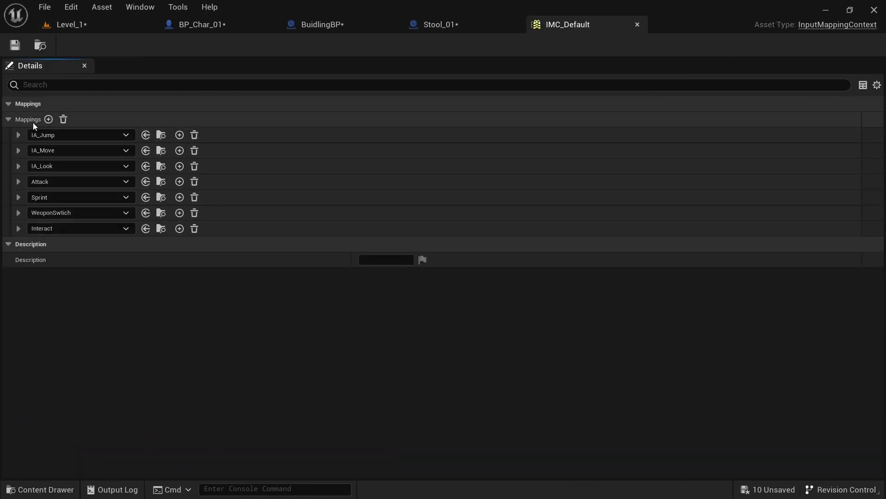
Try adding a second key binding to the Interact mapping in IMC_Default, and undo it
click(48, 119)
click(78, 243)
click(99, 446)
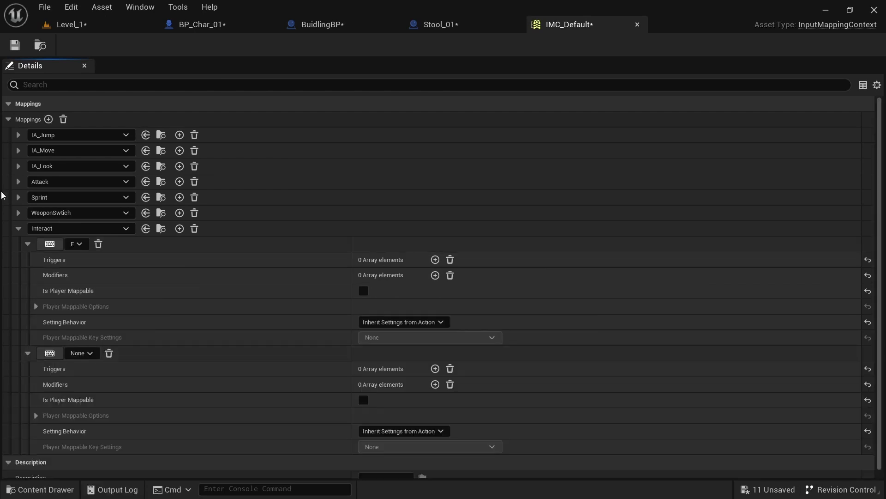
key(ctrl+z)
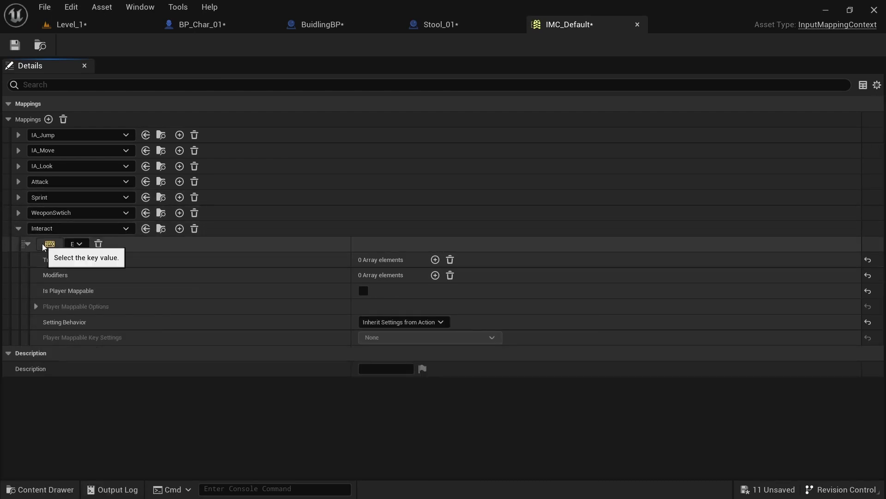